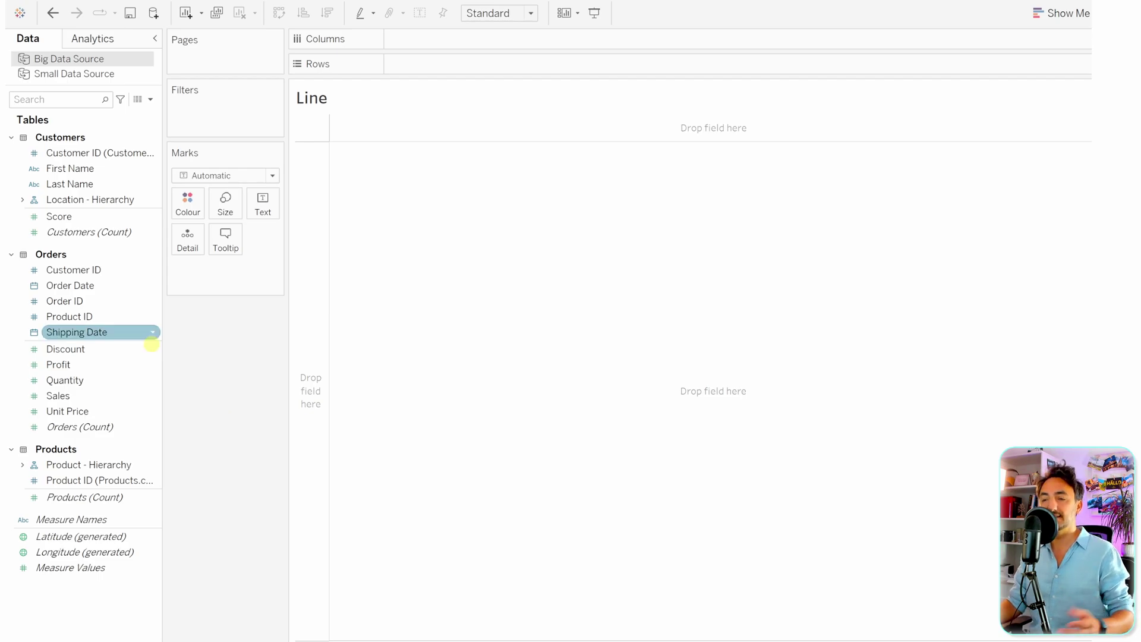
Plot SUM(Sales) against YEAR(Order Date) as a line rising from 2018 to 2022.
left_click_drag(89, 285, 410, 40)
left_click_drag(66, 395, 417, 66)
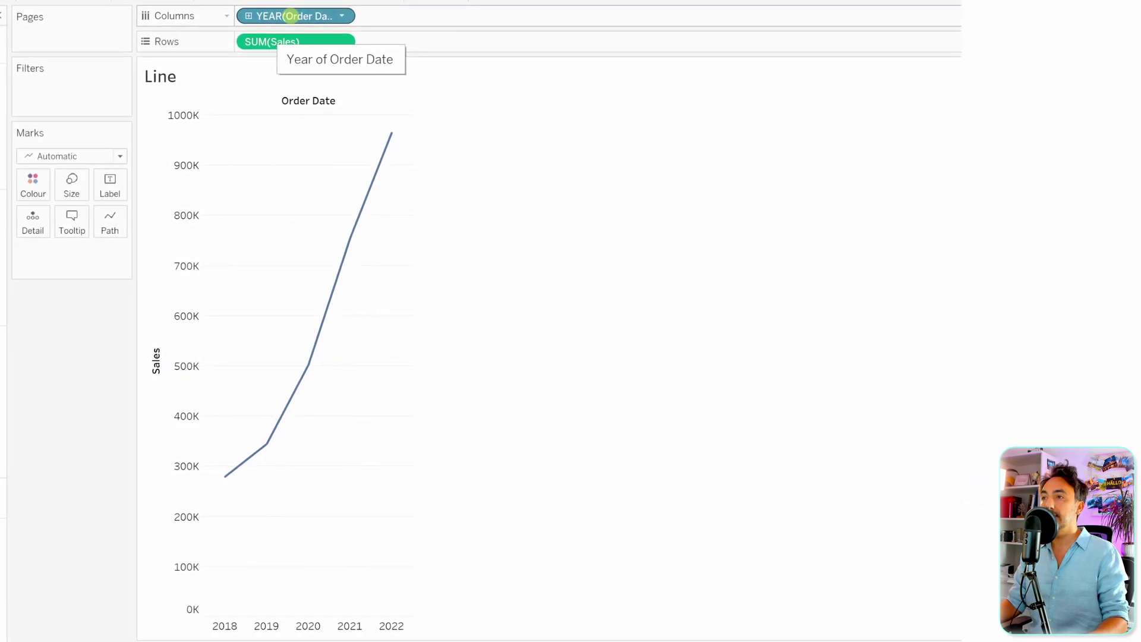
mouse_move(267, 439)
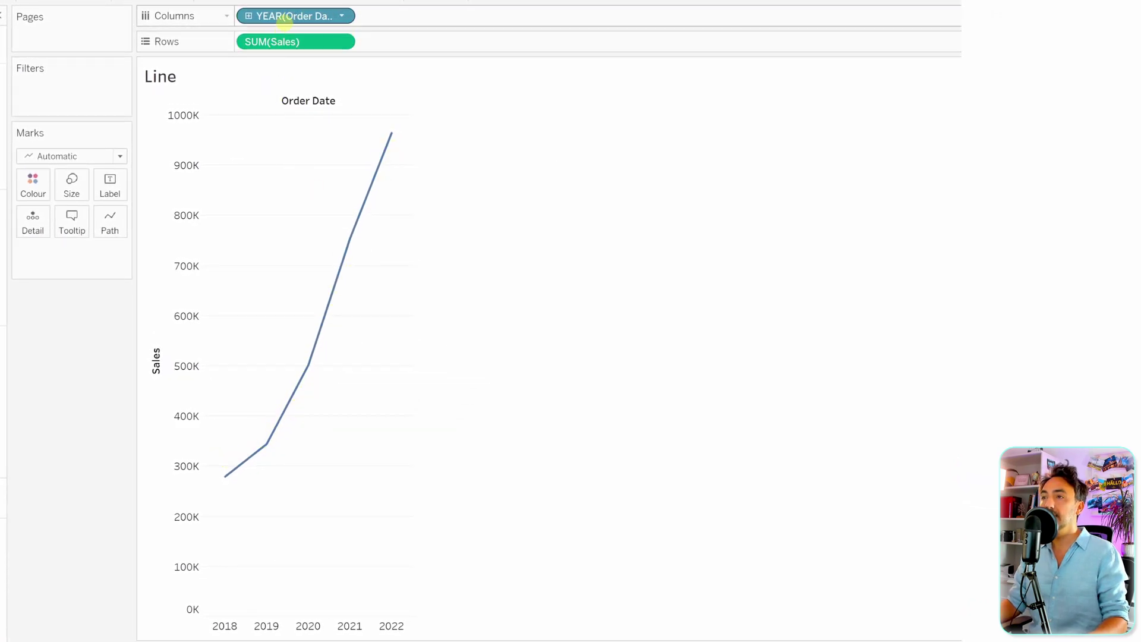
right_click(284, 12)
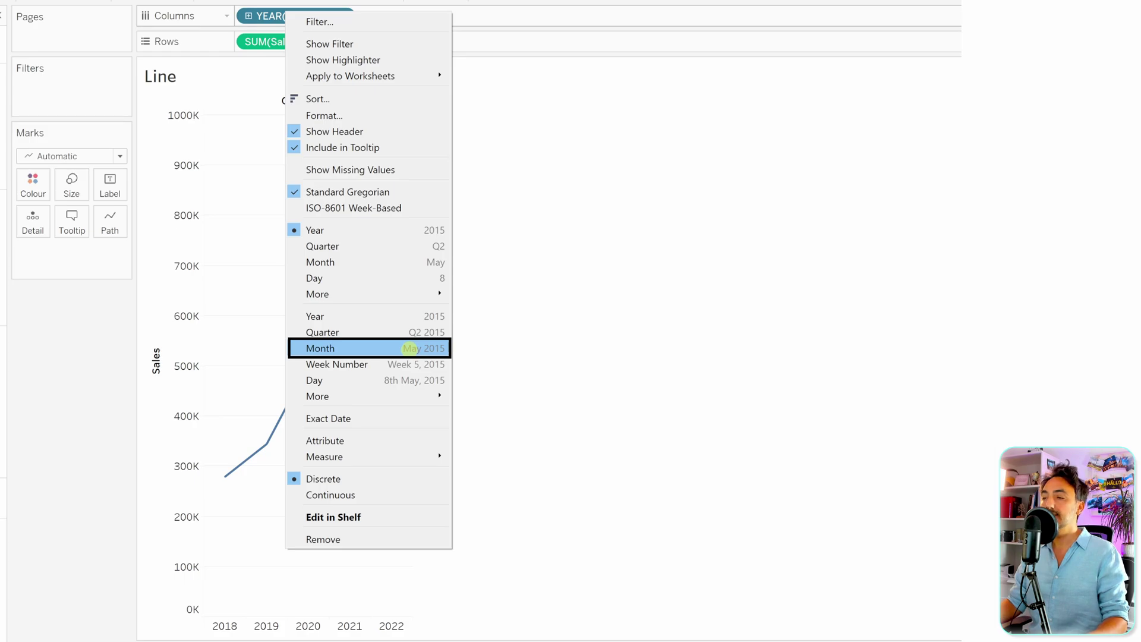
Change Order Date to continuous Month and set the mark type to Line.
left_click(410, 349)
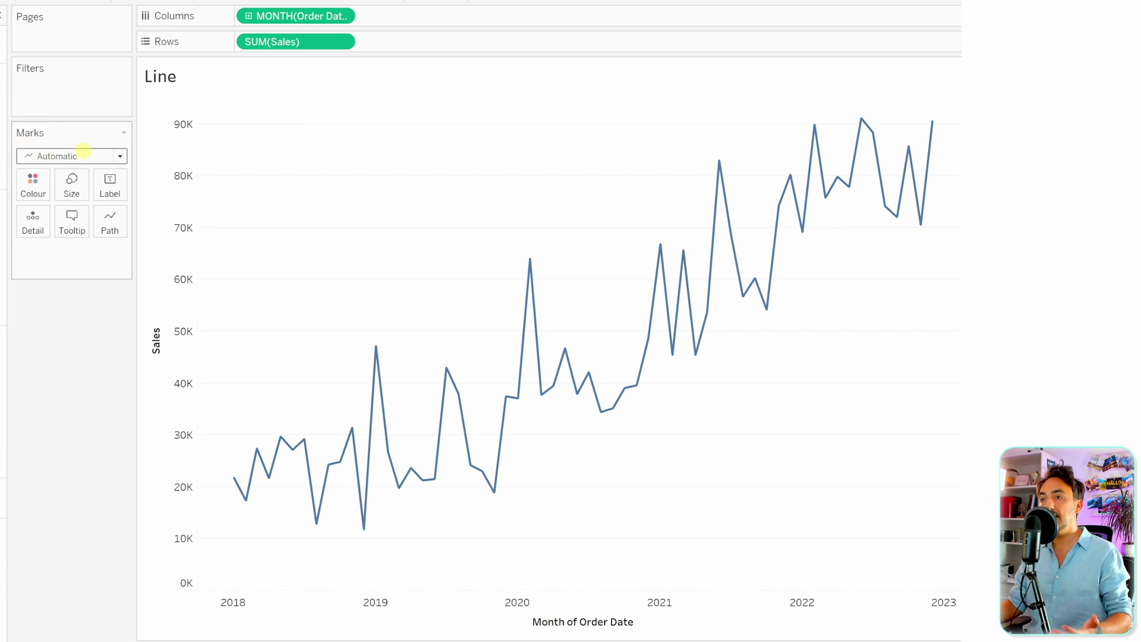
left_click(67, 156)
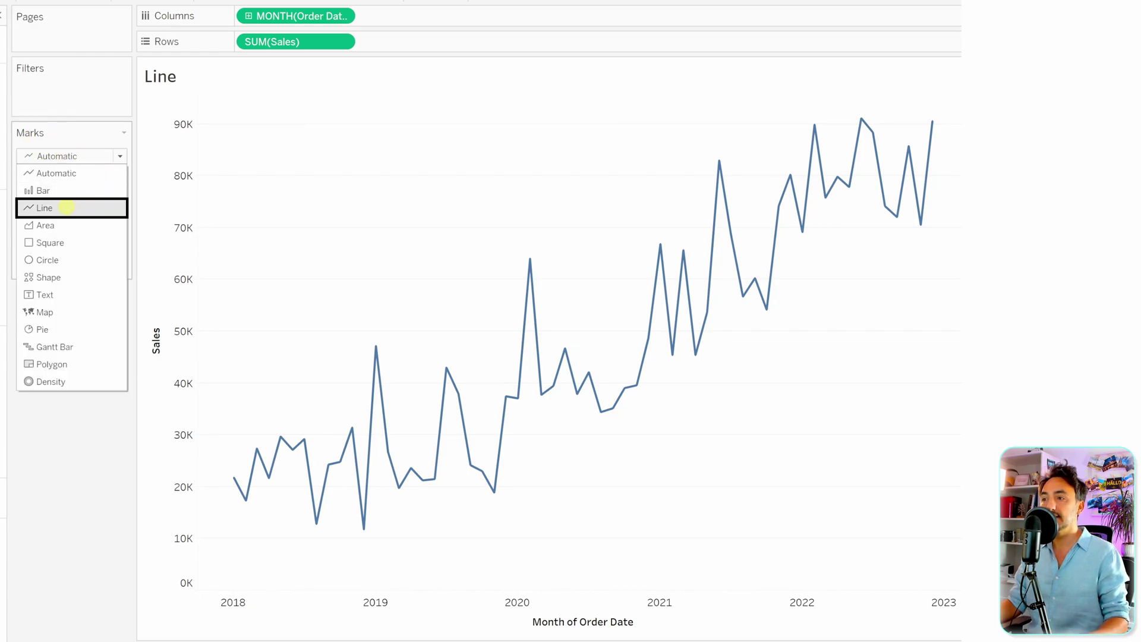
left_click(67, 207)
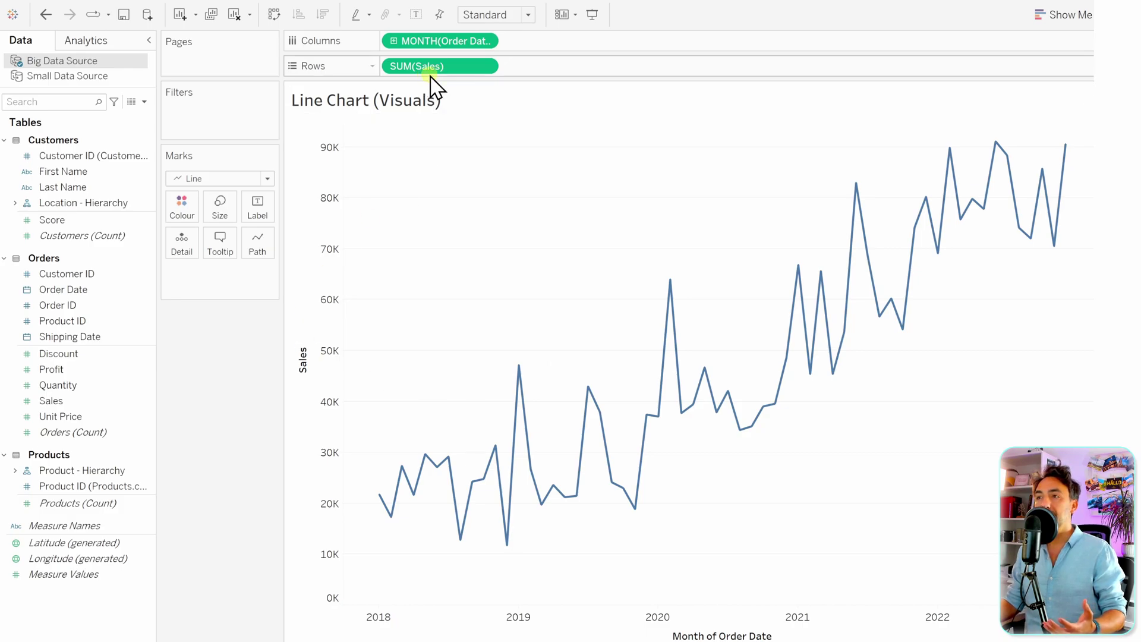
Stack Discount, Profit, Unit Price and Count of Orders on Rows beside SUM(Sales).
left_click_drag(98, 355, 574, 75)
left_click_drag(51, 369, 683, 73)
left_click_drag(89, 402, 784, 72)
left_click(89, 418)
left_click_drag(98, 442, 921, 76)
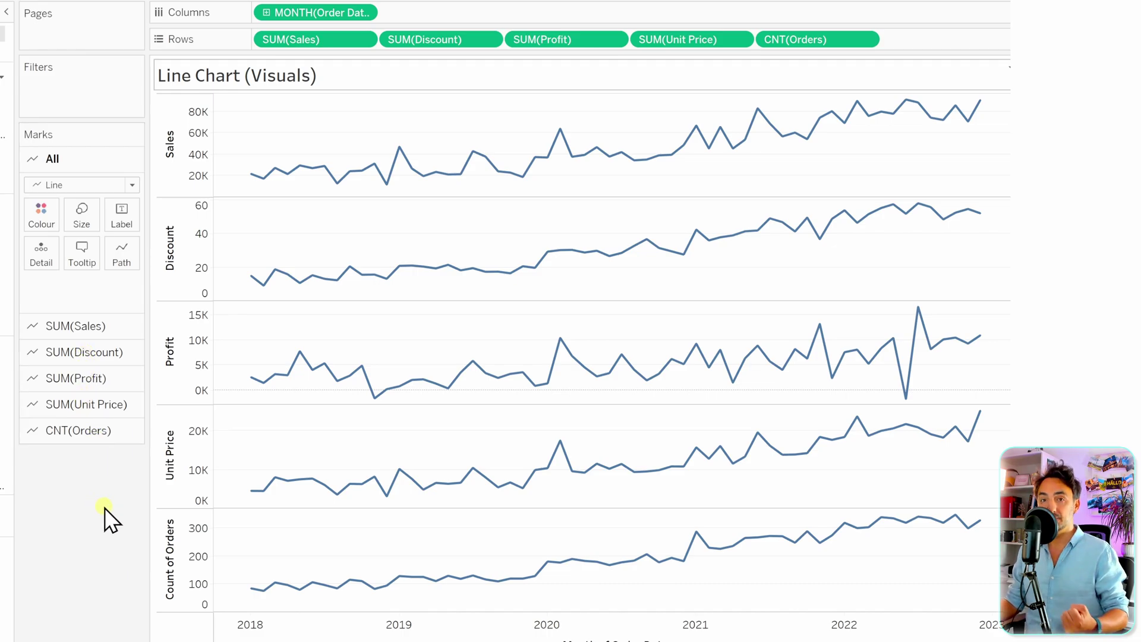
Give only the SUM(Discount) line the Step line type in its Marks card.
left_click(101, 326)
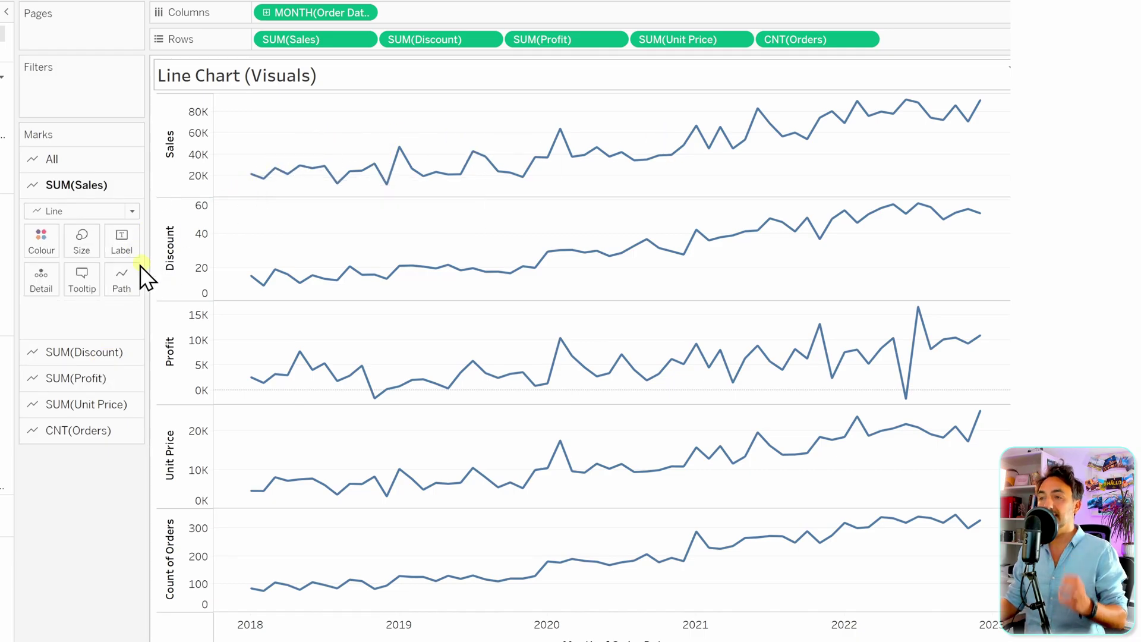
left_click(106, 351)
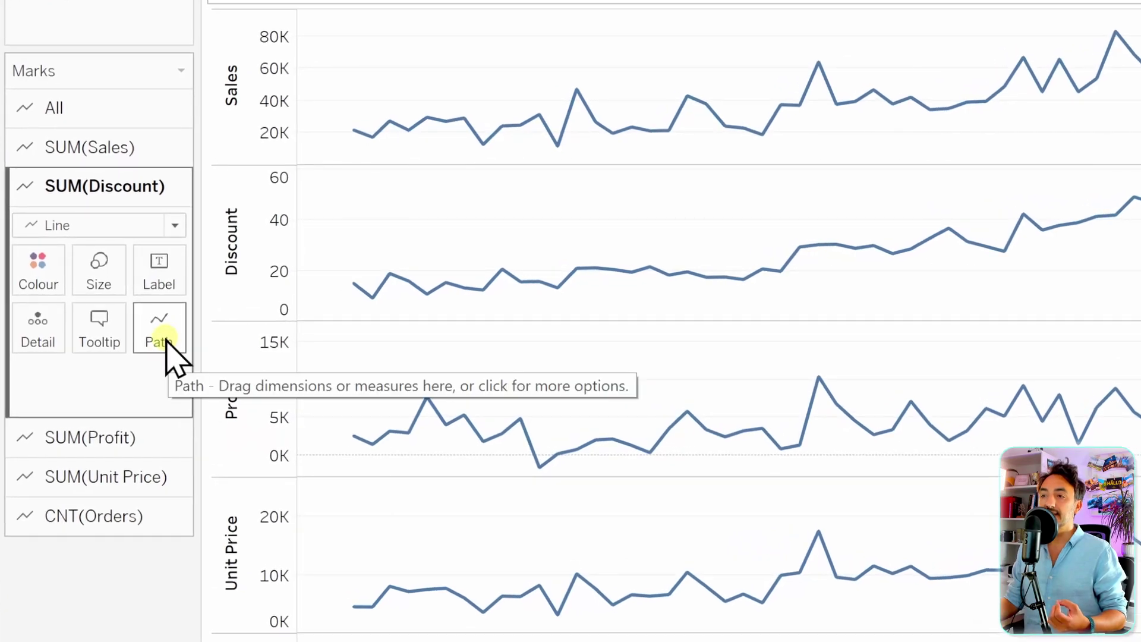
left_click(170, 350)
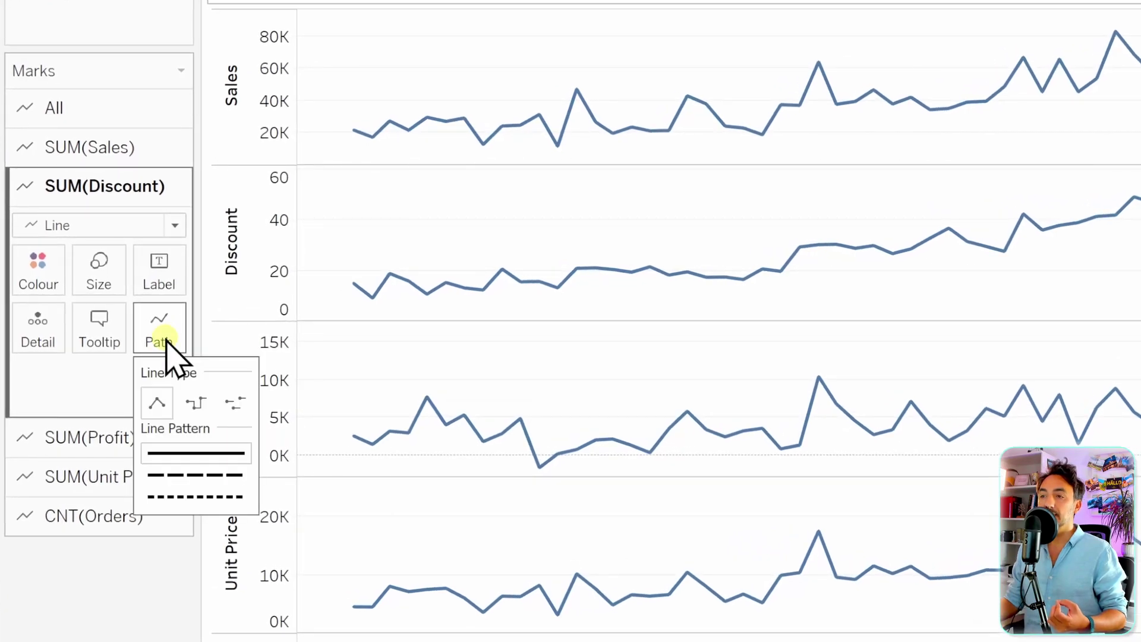
left_click(196, 404)
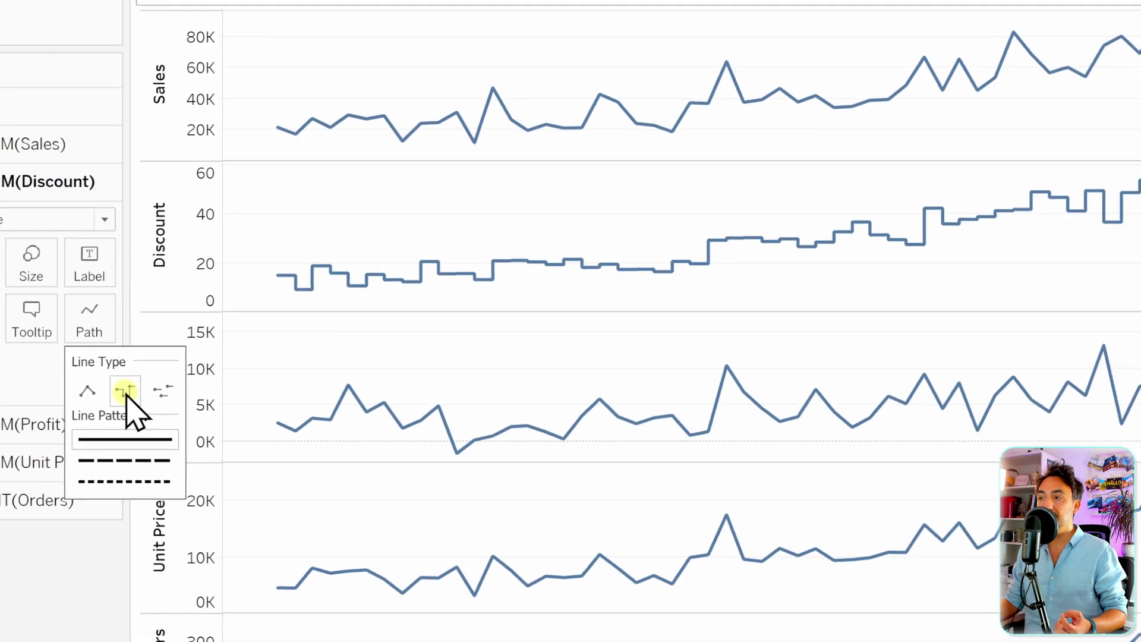
mouse_move(145, 277)
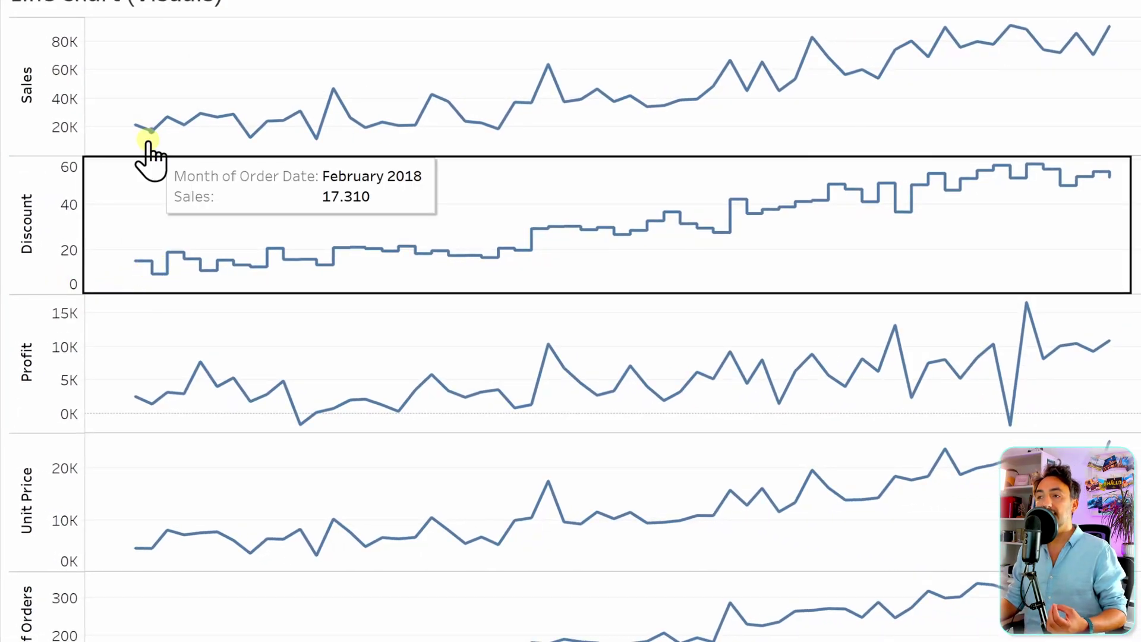
mouse_move(168, 253)
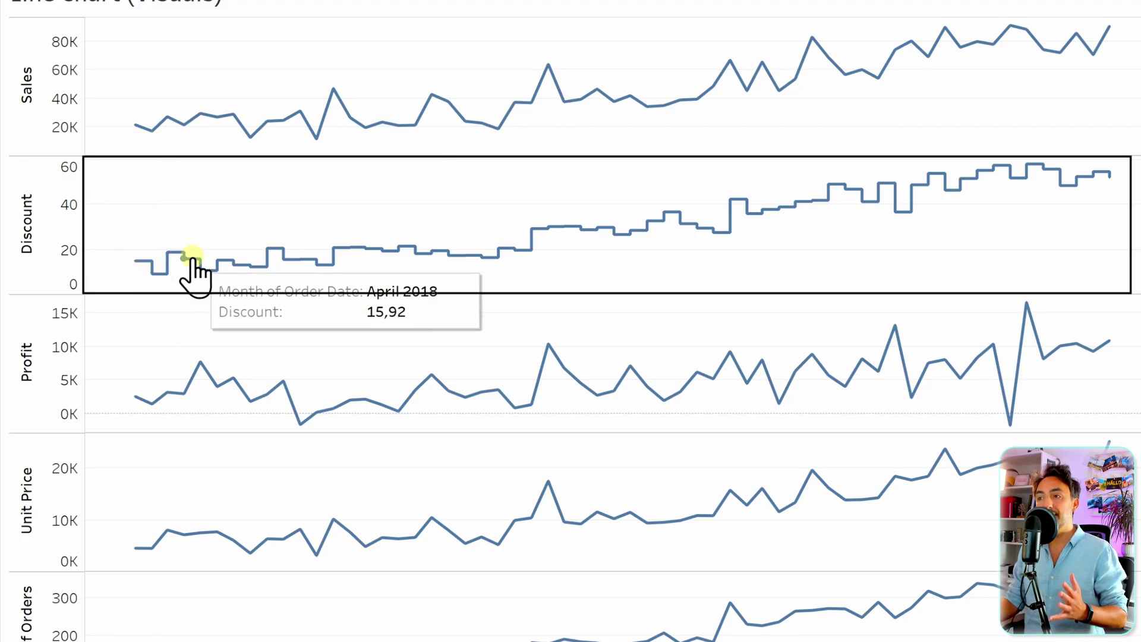
mouse_move(223, 272)
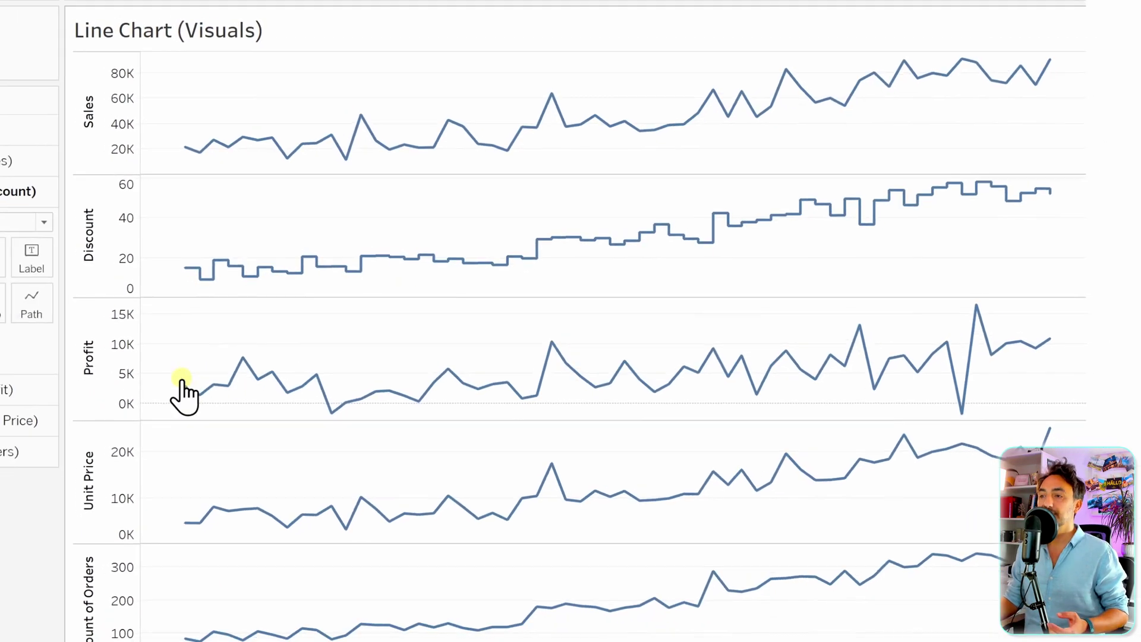
mouse_move(782, 406)
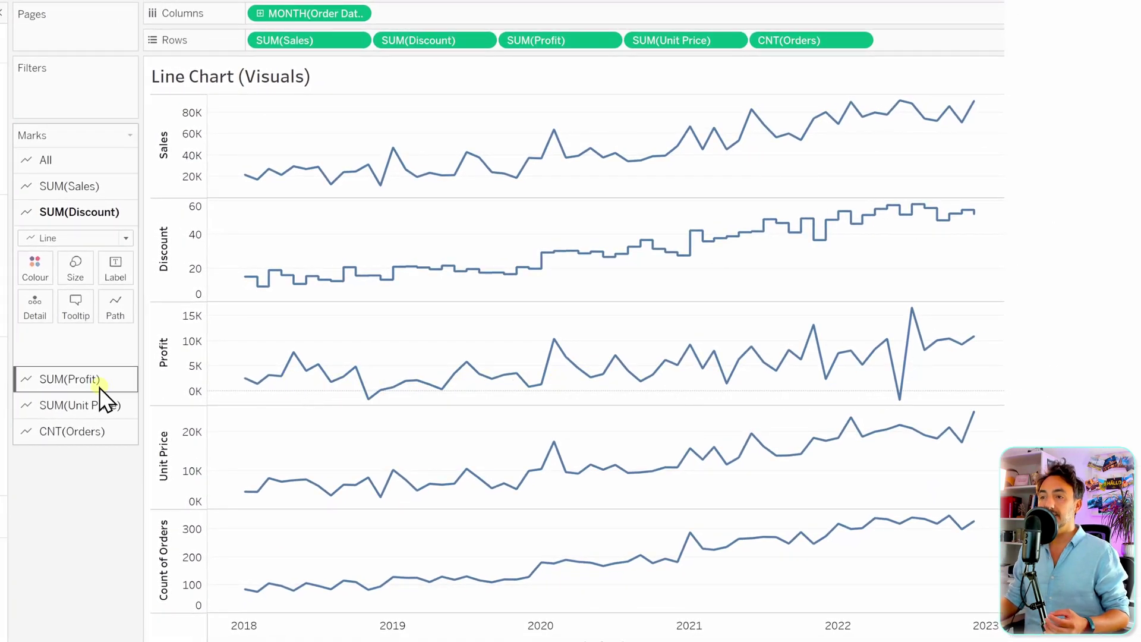
Apply a dashed line pattern to the SUM(Profit) line via its Path options.
left_click(74, 380)
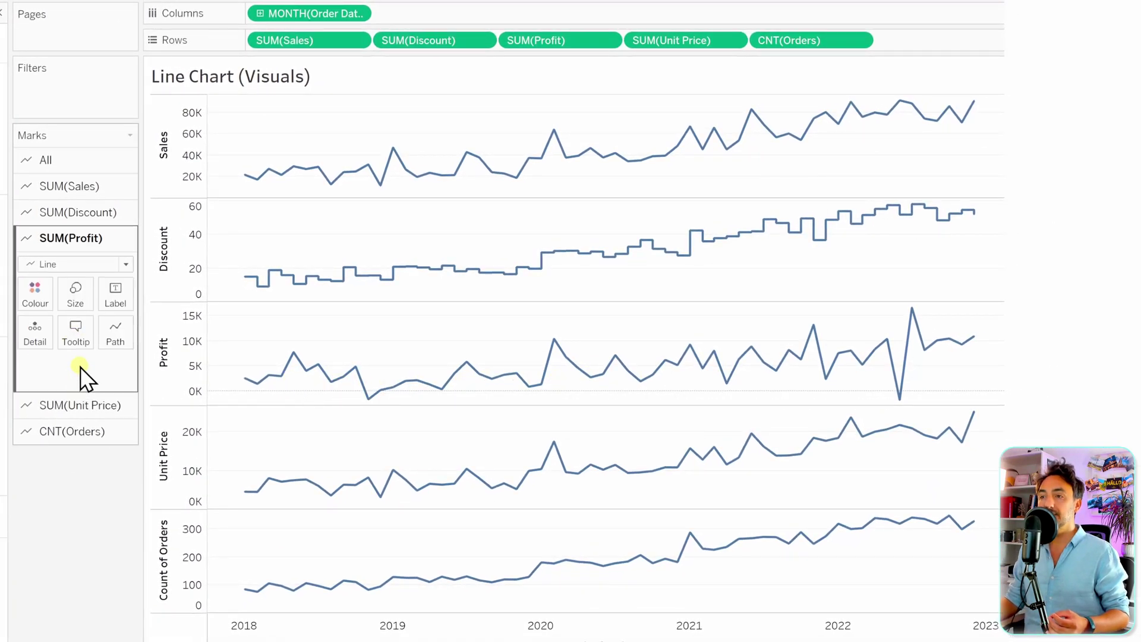
left_click(124, 340)
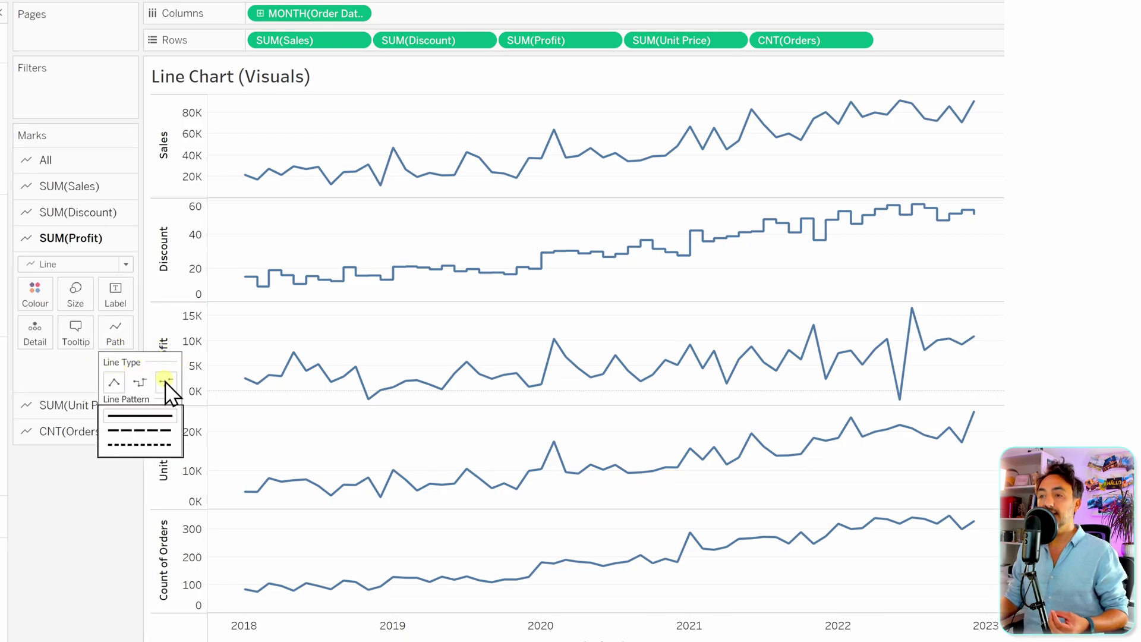
left_click(156, 430)
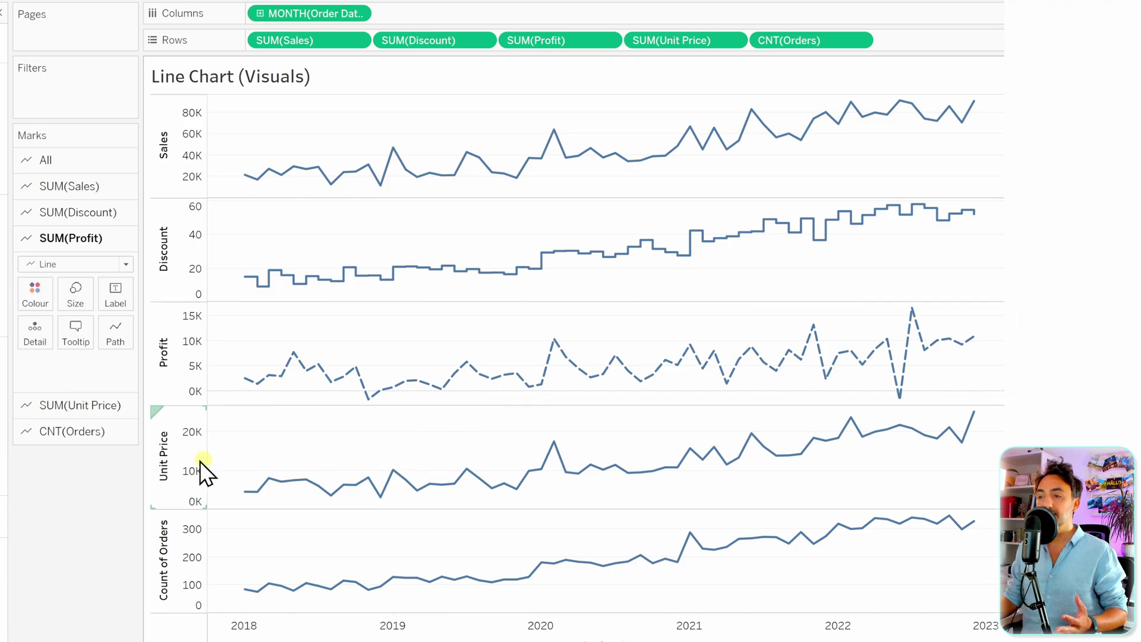
left_click(91, 404)
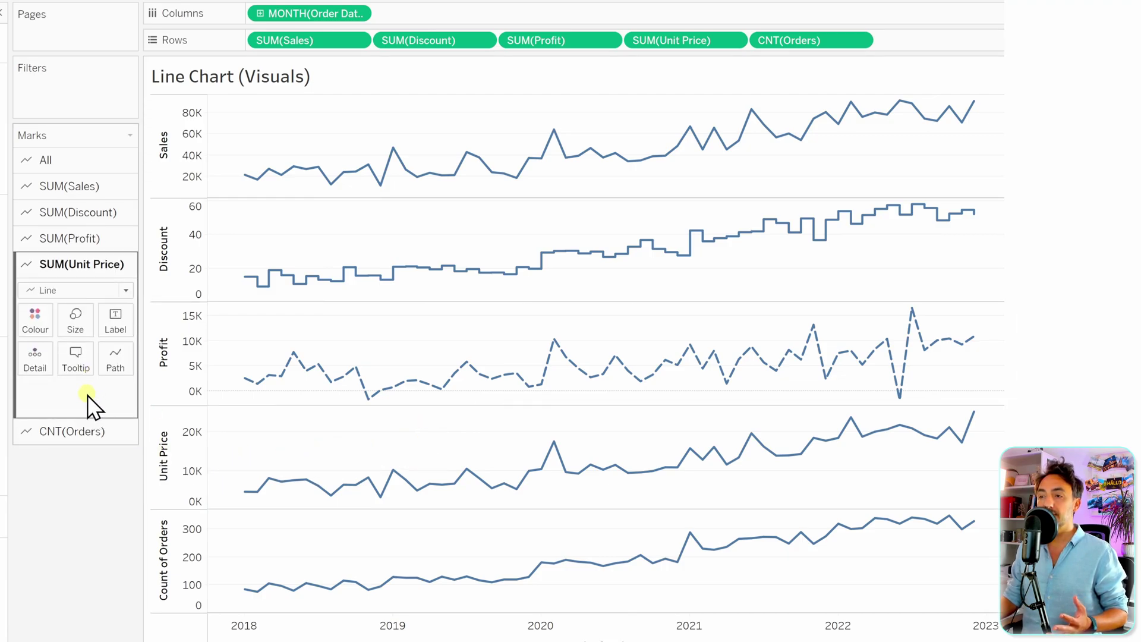
Show marker dots at every monthly point on the Unit Price line.
mouse_move(280, 493)
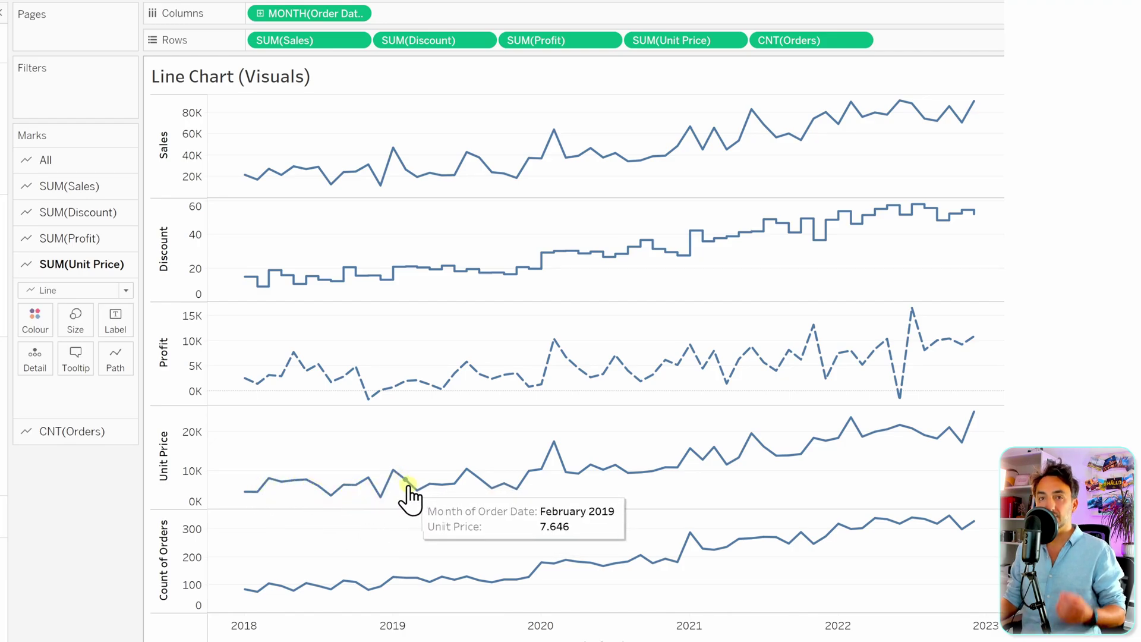
mouse_move(386, 478)
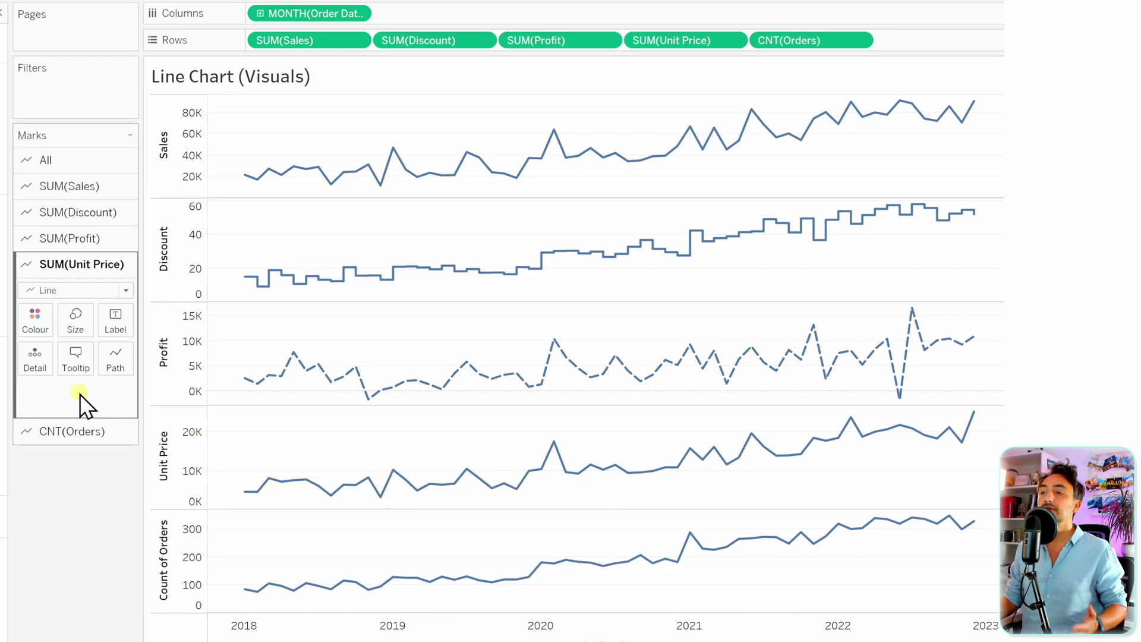
left_click(42, 331)
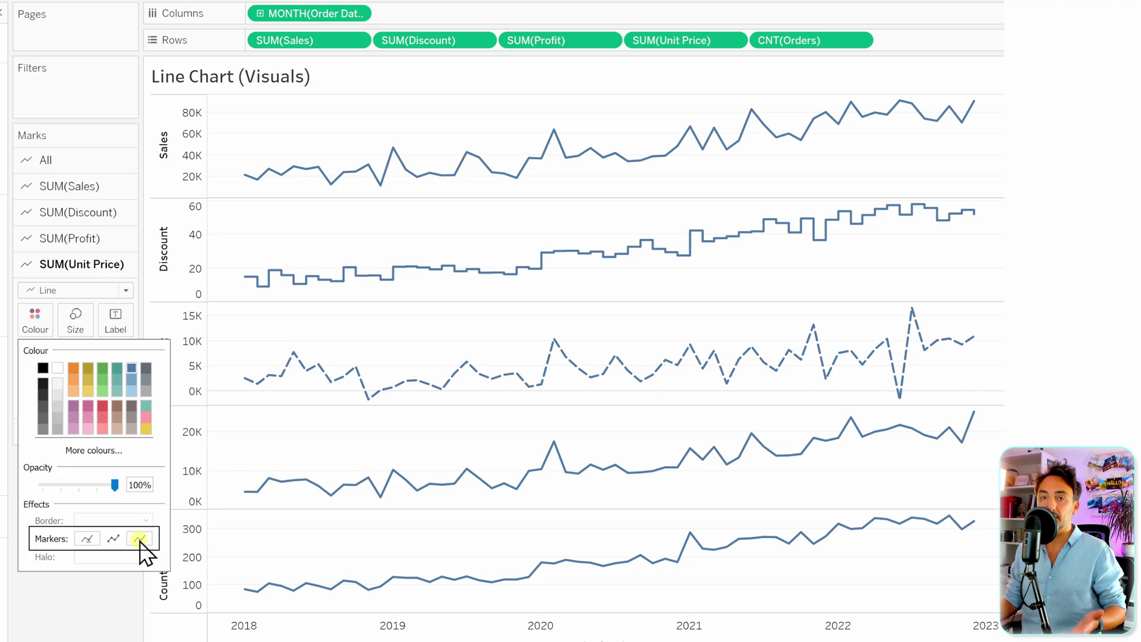
left_click(117, 541)
left_click(252, 451)
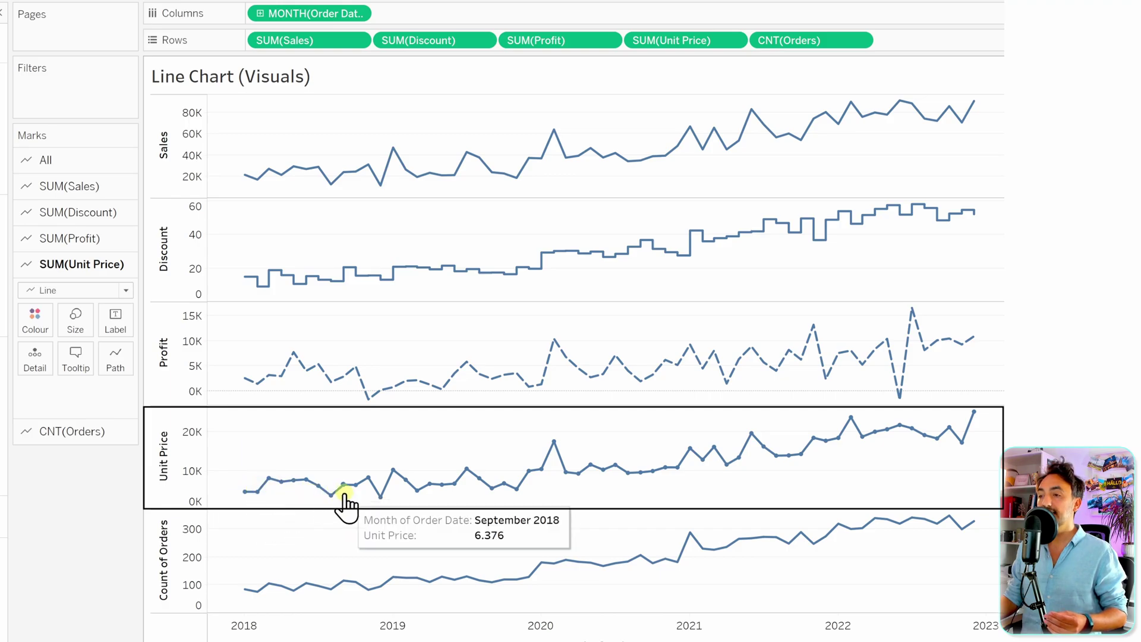
mouse_move(352, 493)
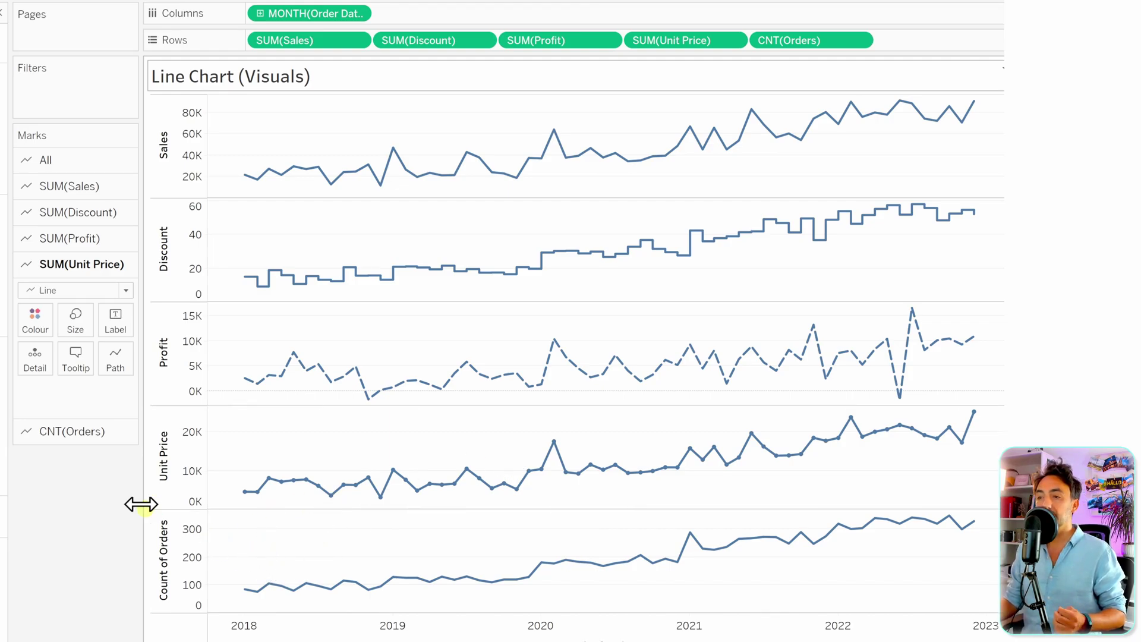
Select the Count of Orders marks, then switch to the Multiple Line Chart sheet.
left_click(90, 440)
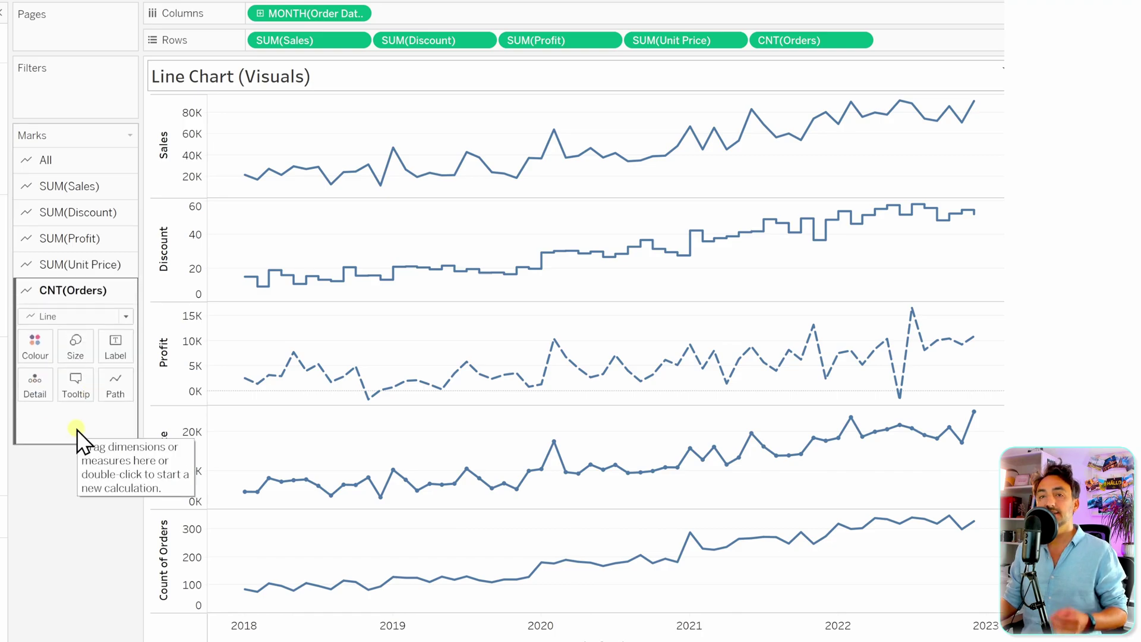
mouse_move(276, 587)
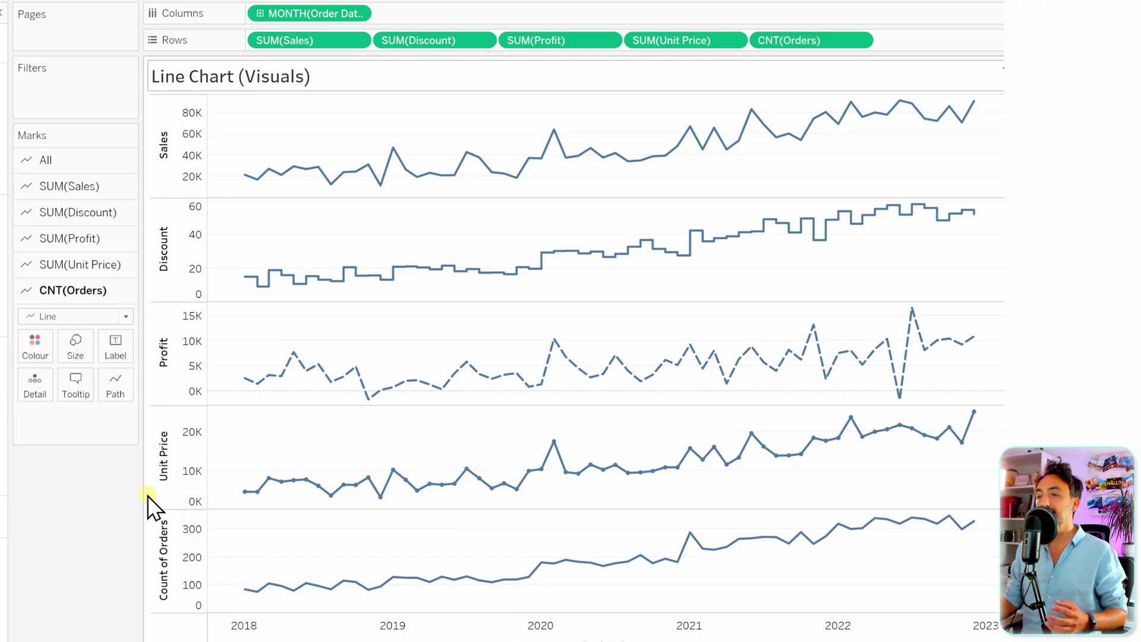
mouse_move(502, 582)
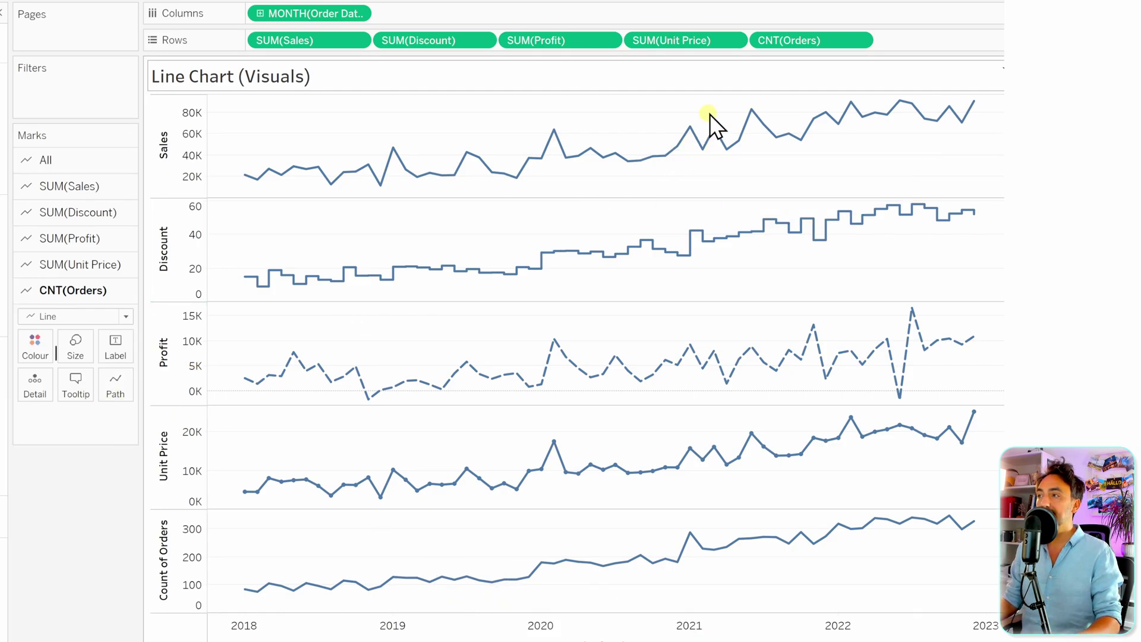
left_click_drag(811, 41, 84, 360)
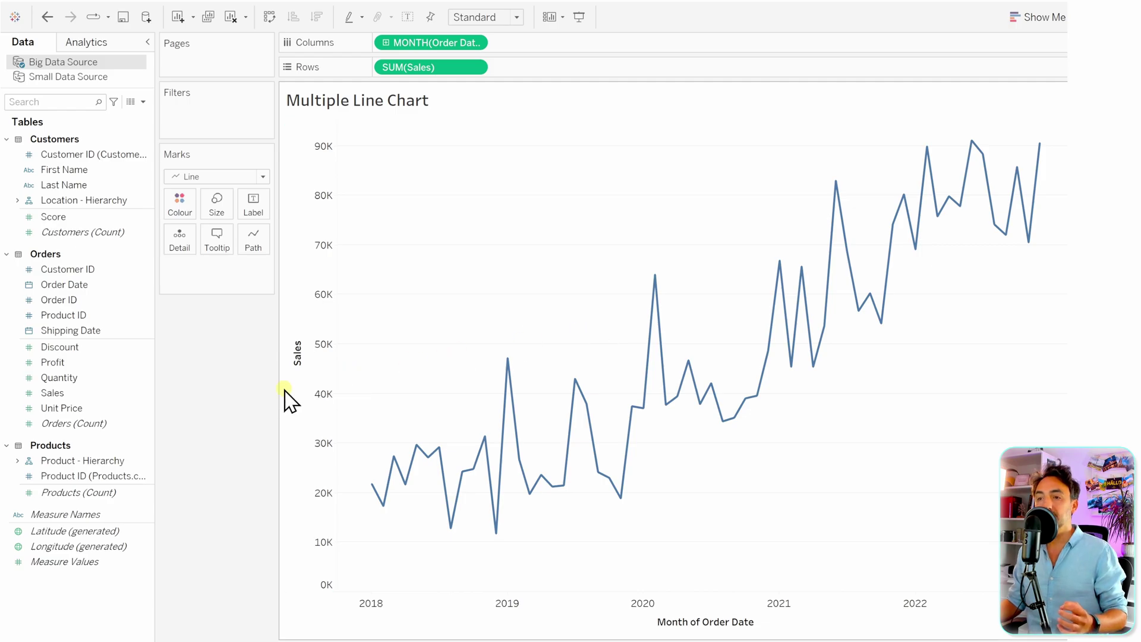
Colour the monthly Sales line by Category: Furniture, Office Supplies and Technology.
left_click(18, 460)
left_click_drag(65, 476, 173, 217)
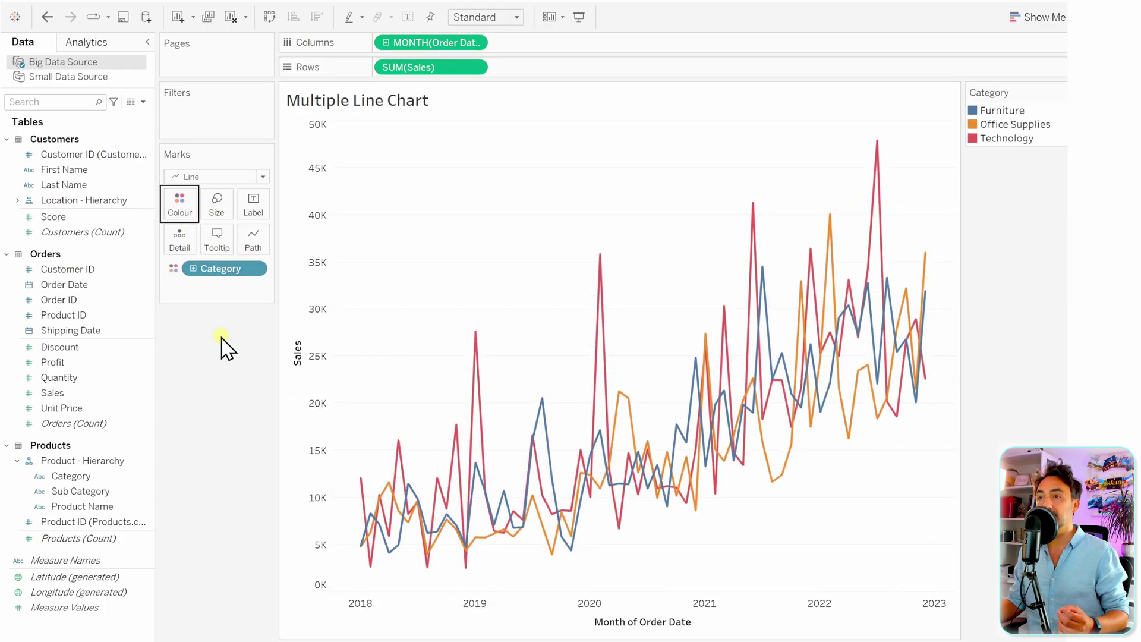
mouse_move(439, 484)
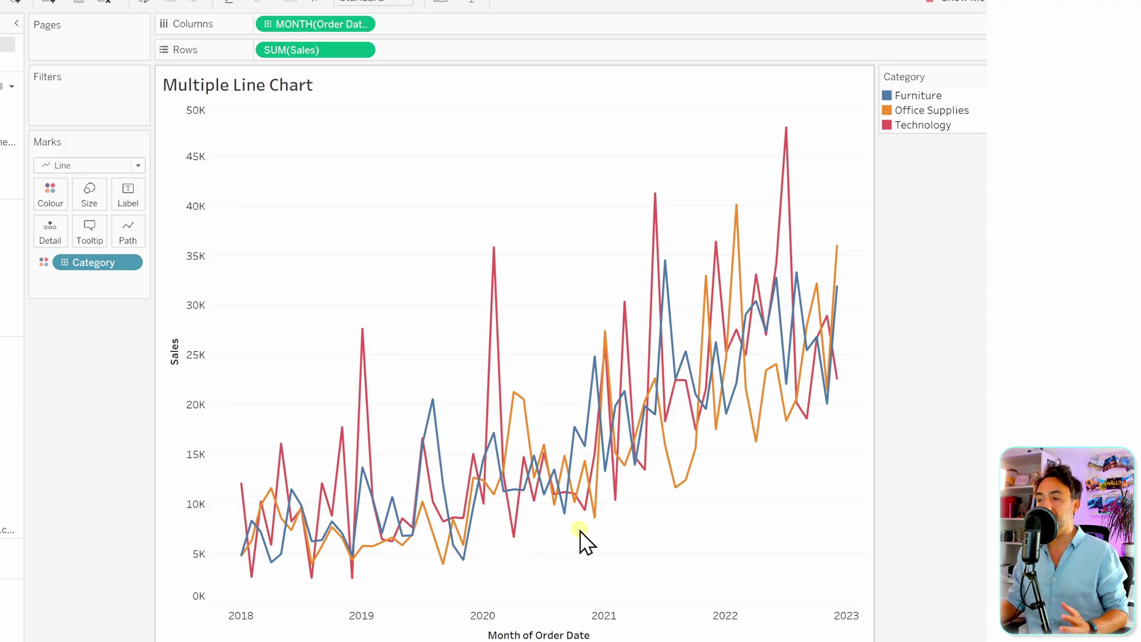
mouse_move(538, 499)
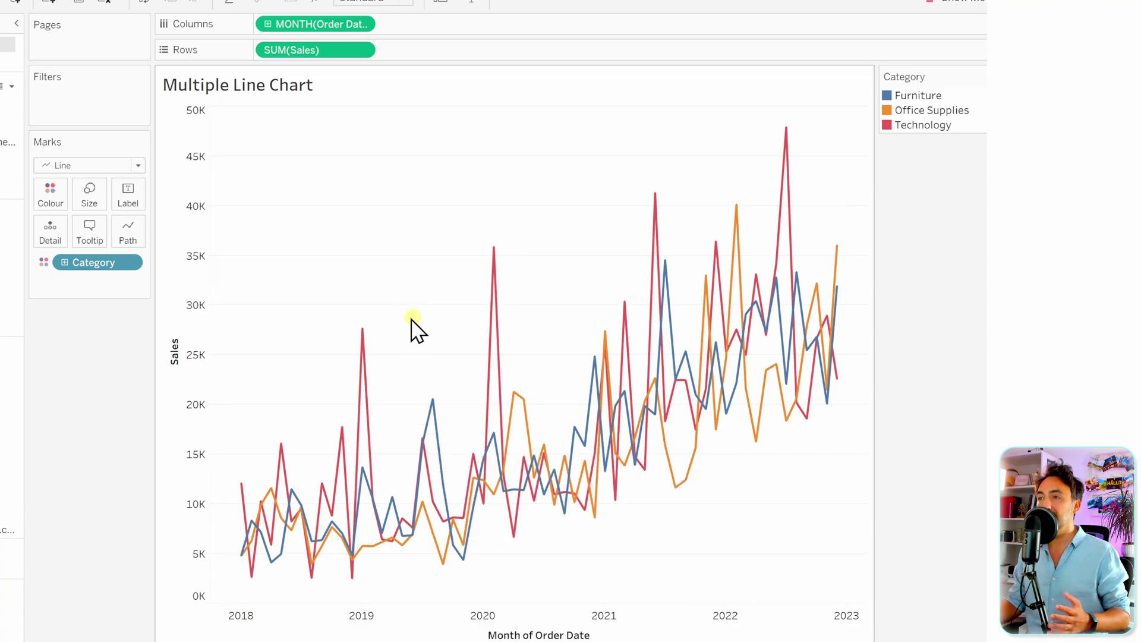
Aggregate Order Date by Quarter and move Category to Detail for uncoloured lines.
right_click(300, 26)
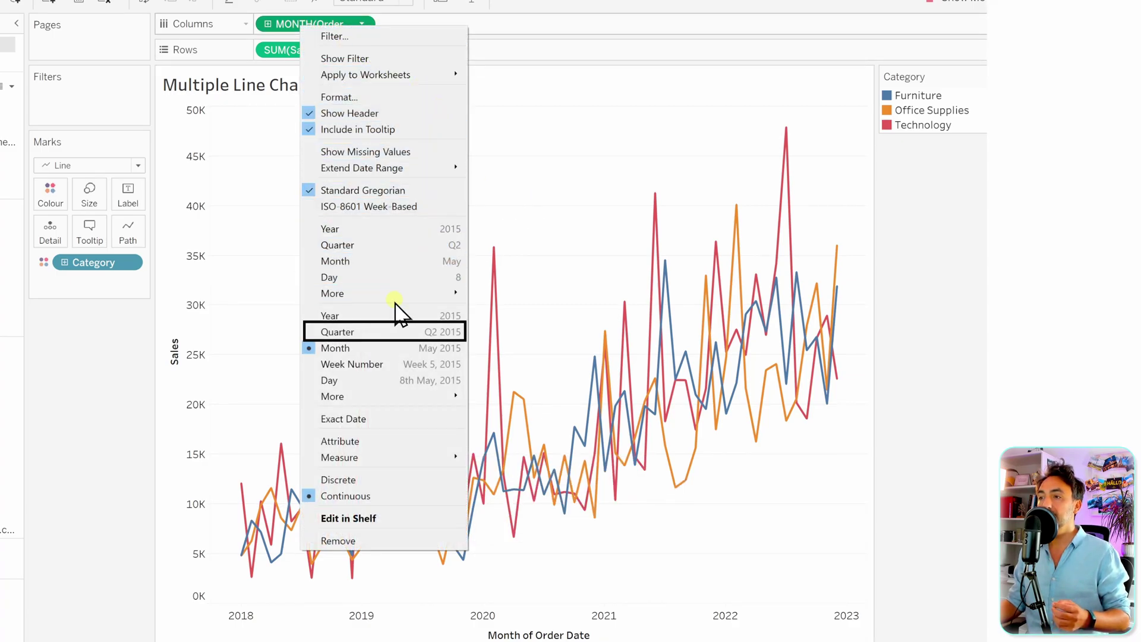
left_click(433, 333)
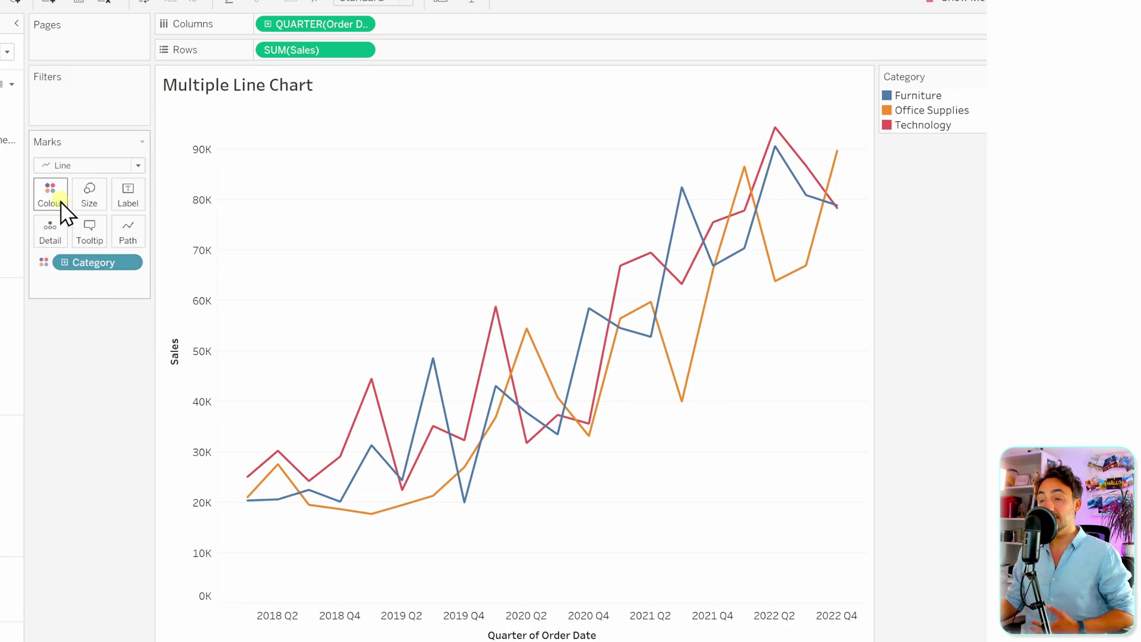
left_click_drag(95, 264, 52, 232)
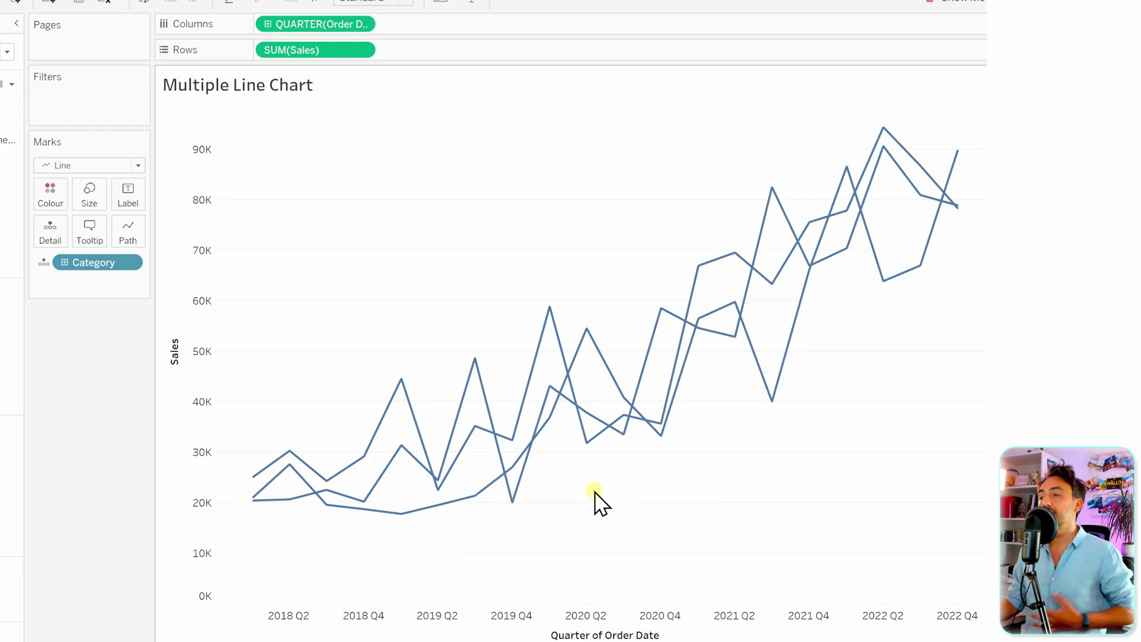
Move Category back onto Colour so the quarterly category lines are coloured again.
mouse_move(355, 469)
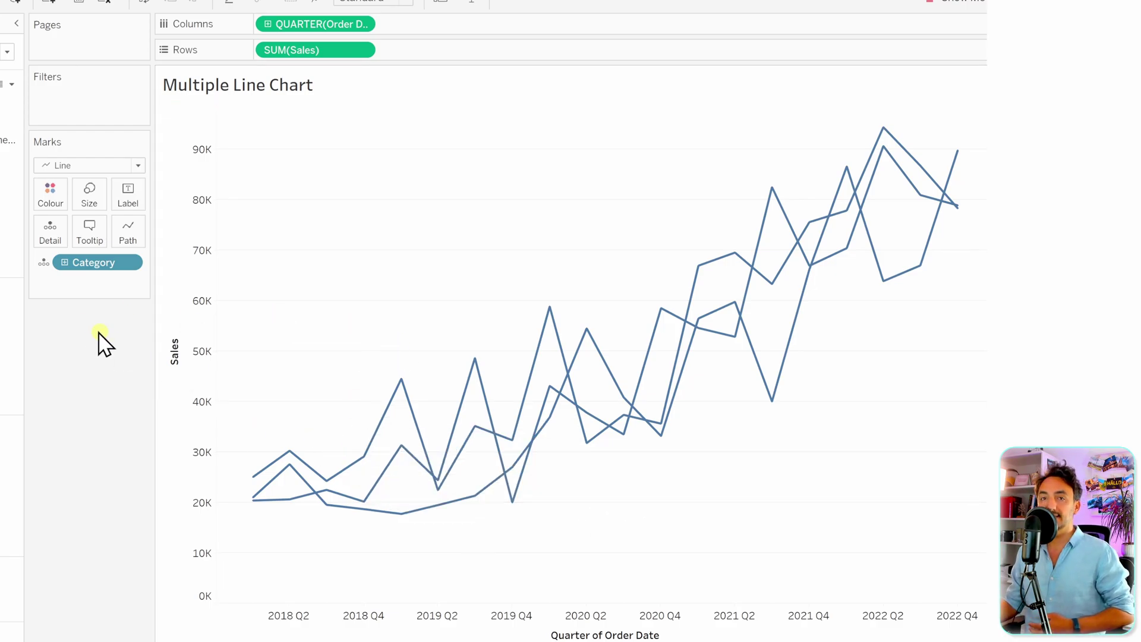
left_click_drag(79, 266, 52, 193)
mouse_move(284, 467)
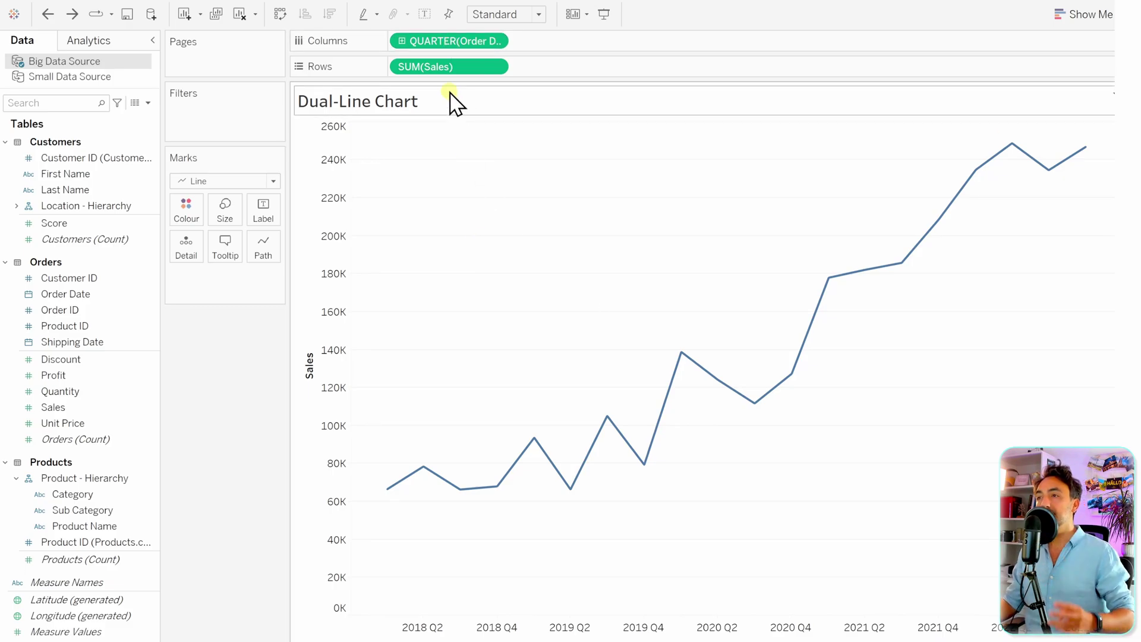
Add Profit to Rows beside SUM(Sales) as a second quarterly line chart.
left_click(136, 378)
left_click_drag(81, 389, 567, 66)
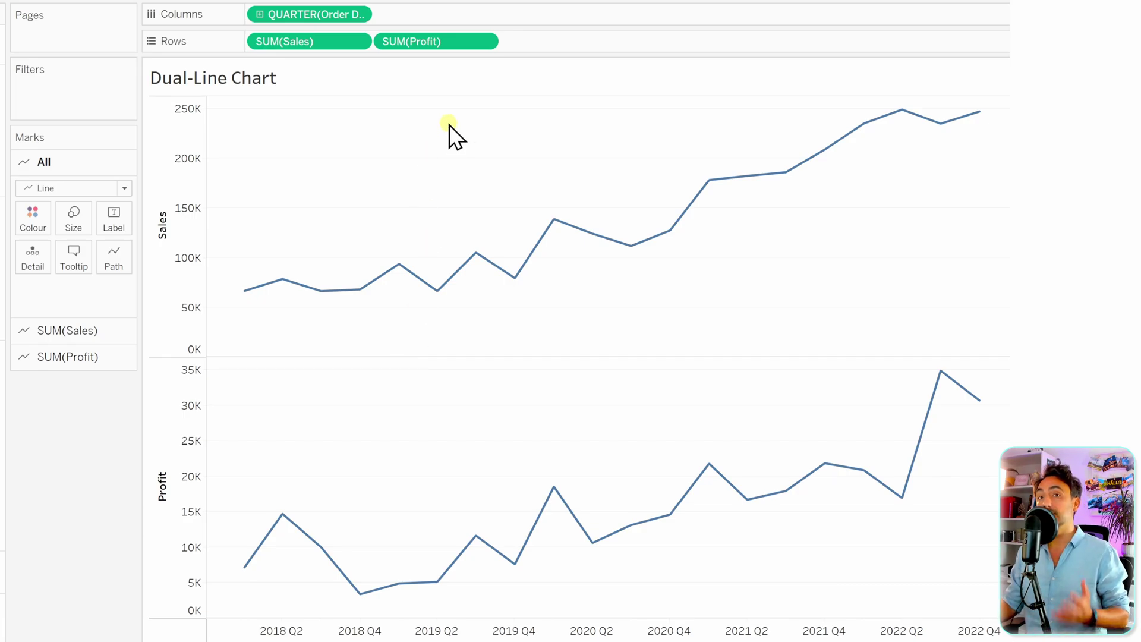
Put Profit on a dual axis with Sales and make the Profit line dashed.
right_click(436, 42)
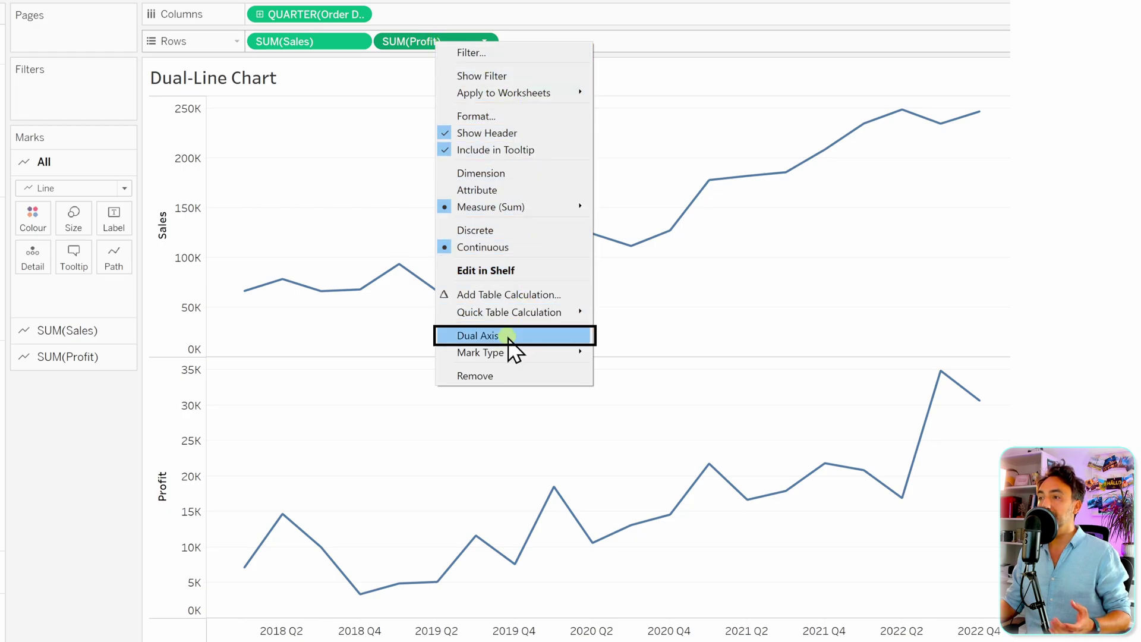
left_click(510, 337)
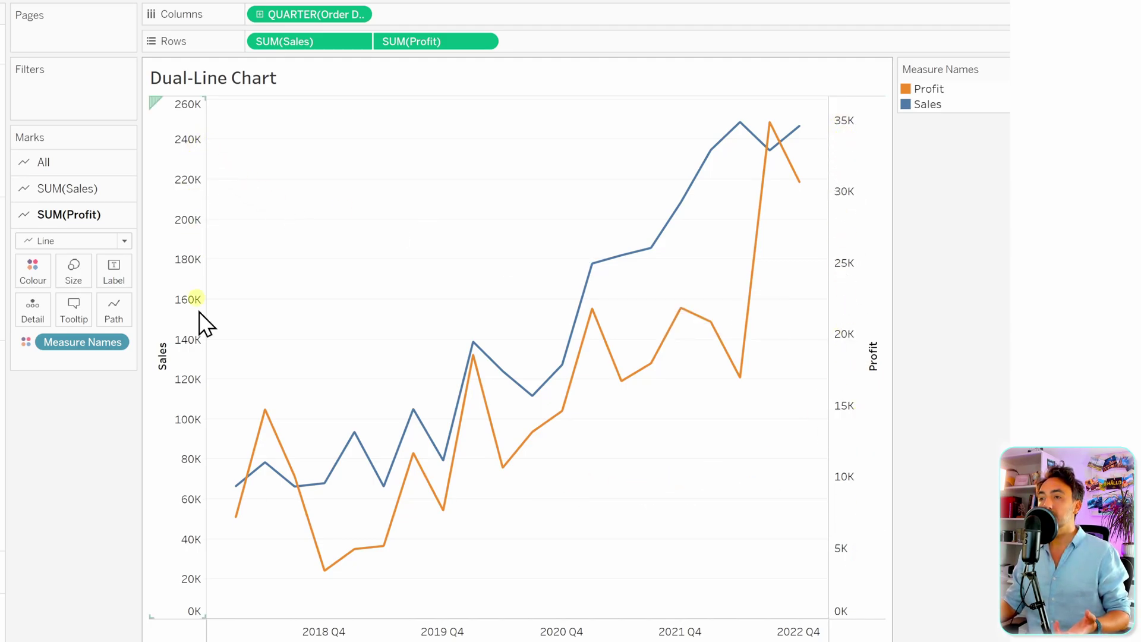
right_click(853, 309)
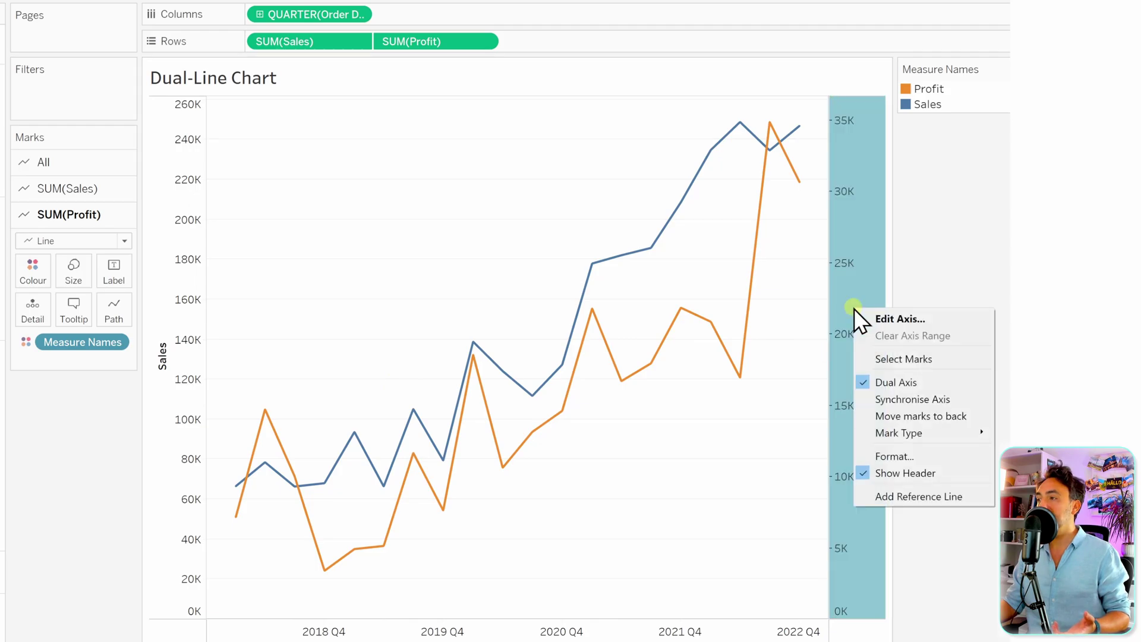
left_click(620, 476)
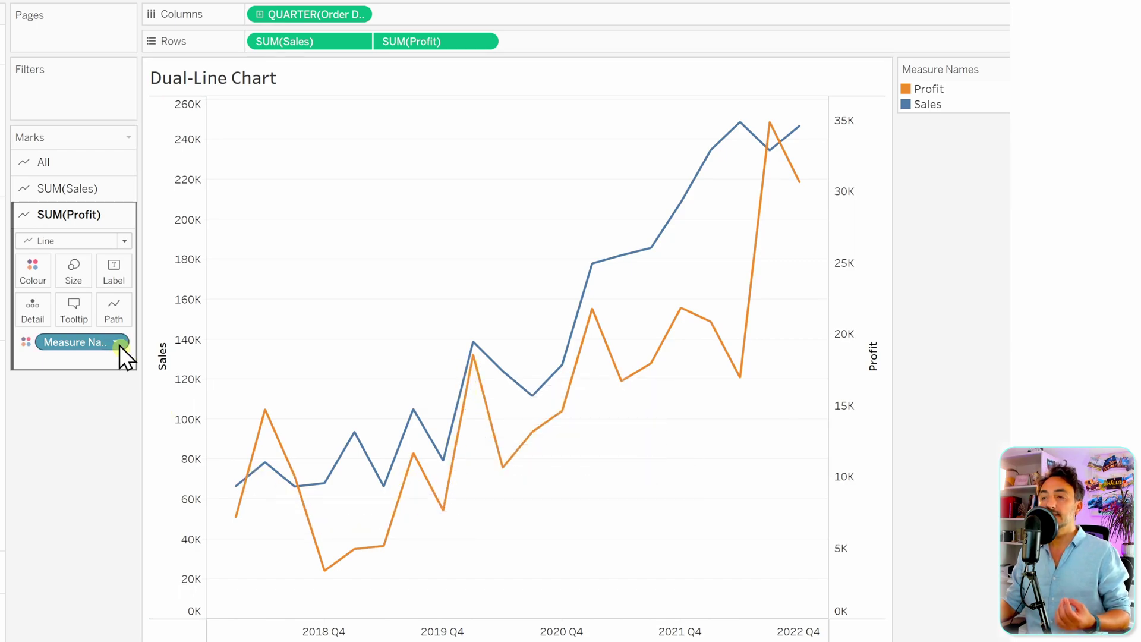
left_click(112, 310)
left_click(156, 408)
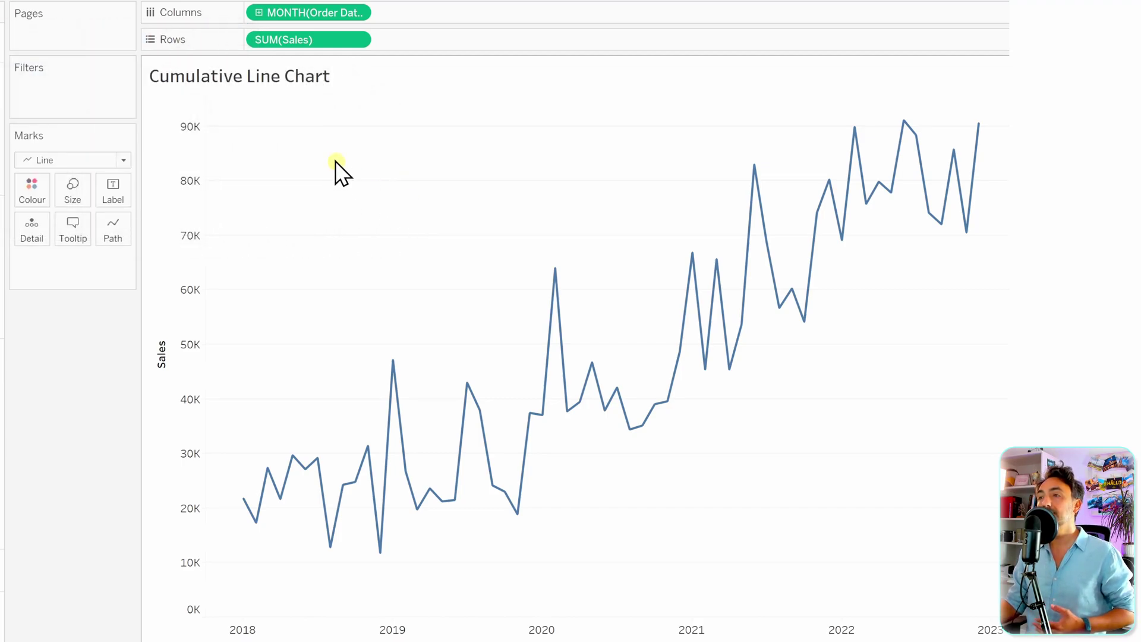
Turn SUM(Sales) into a Running Total and colour the lines by Category.
right_click(312, 41)
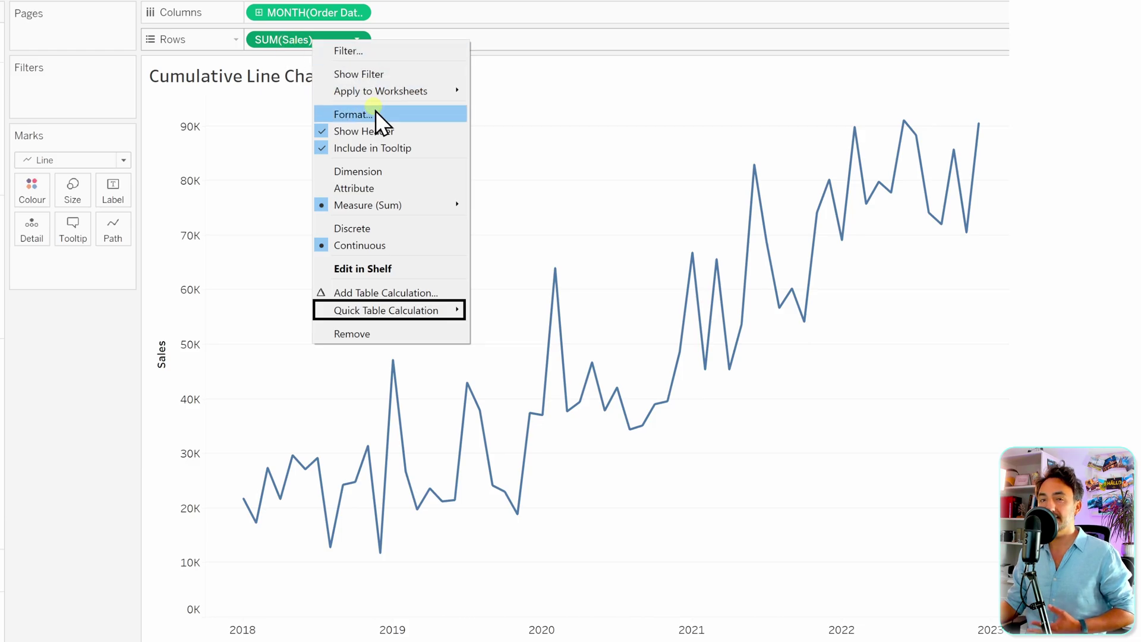
left_click(424, 307)
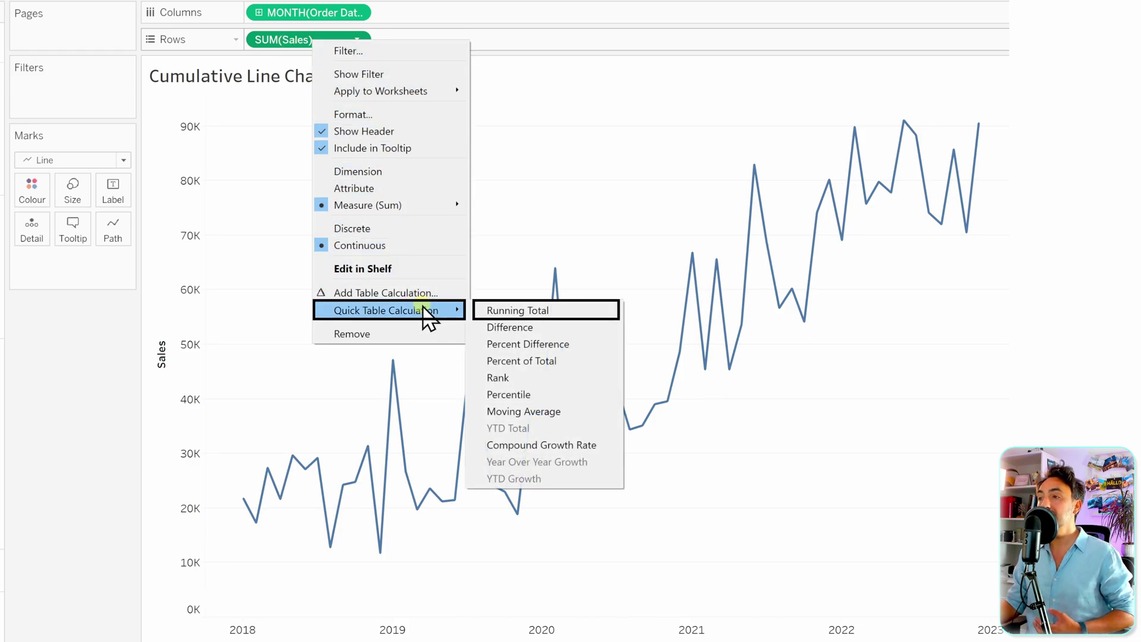
left_click(575, 312)
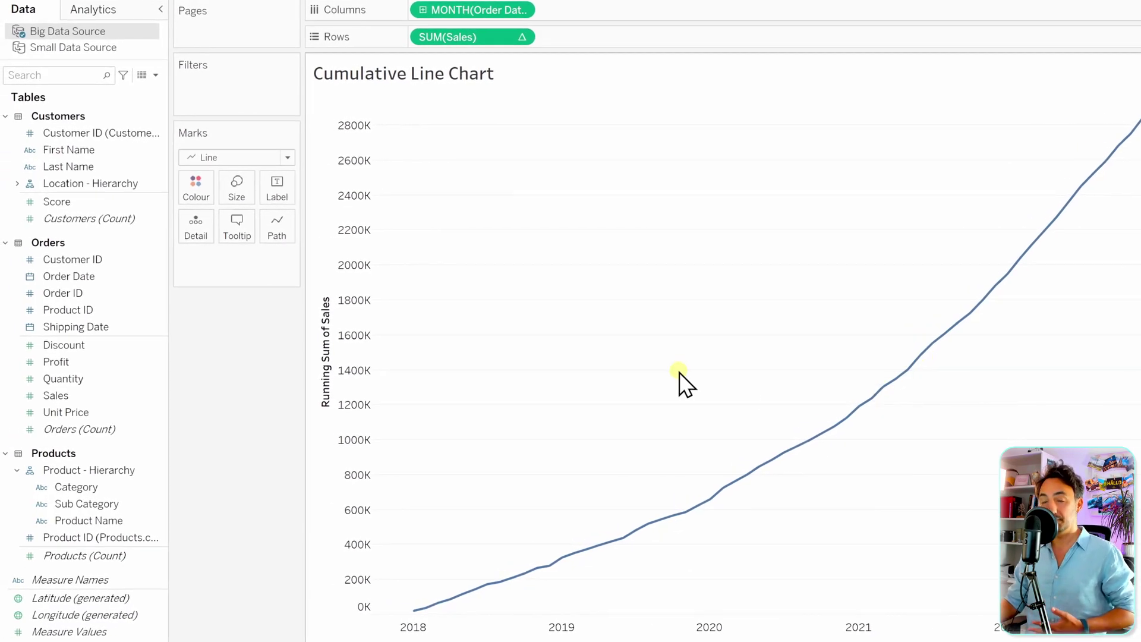
left_click_drag(99, 486, 205, 189)
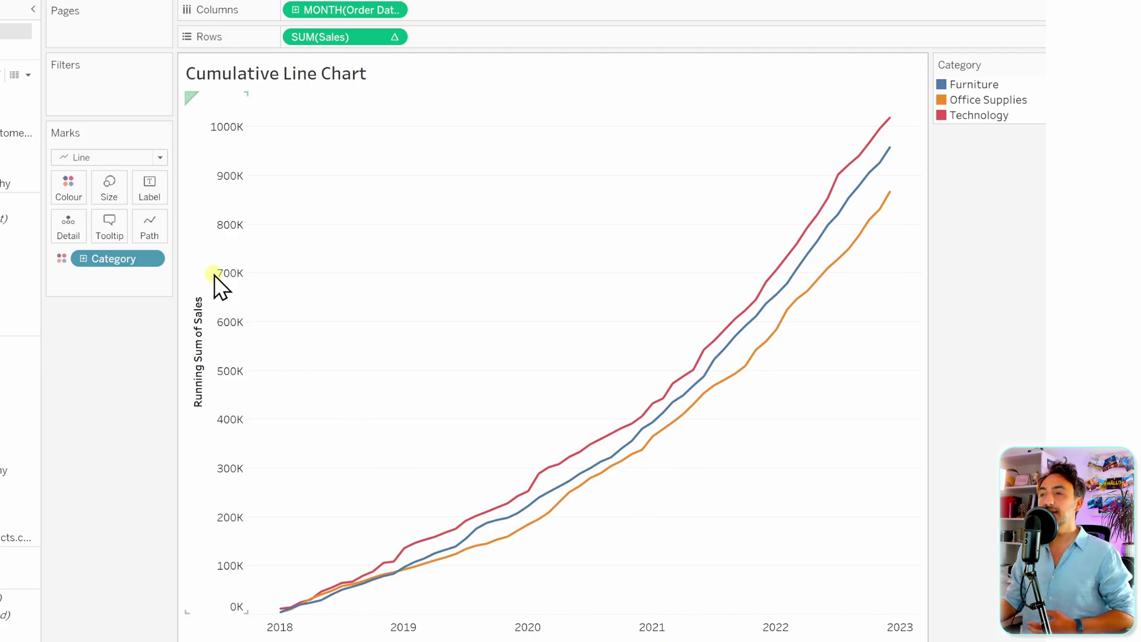
Label each category line at its end only, with the start-of-line label turned off.
left_click(152, 191)
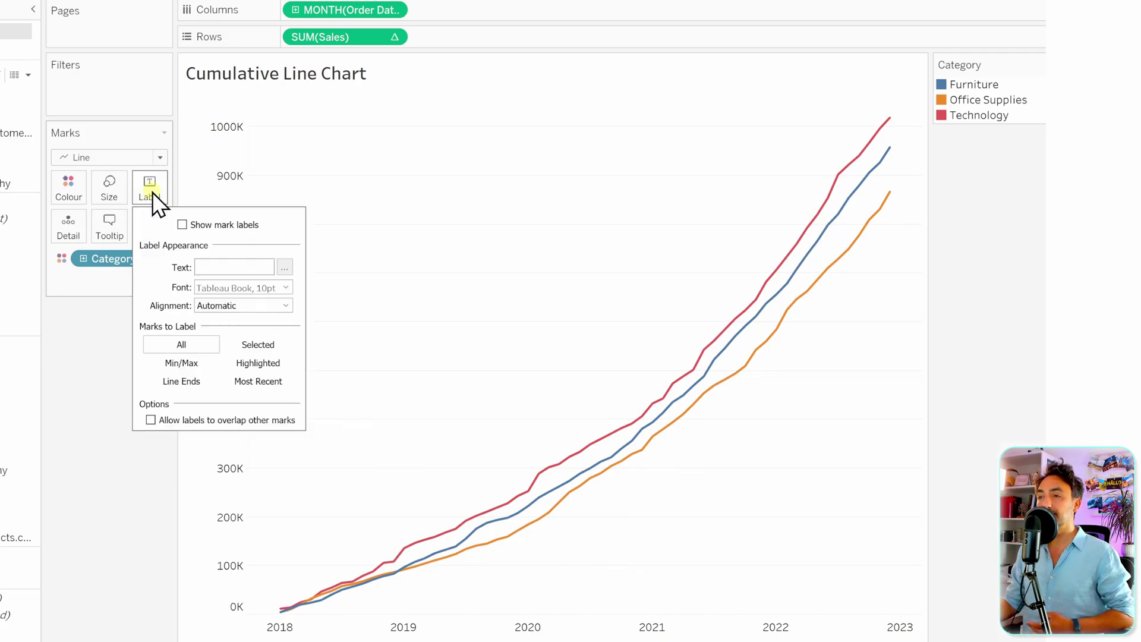
left_click(182, 224)
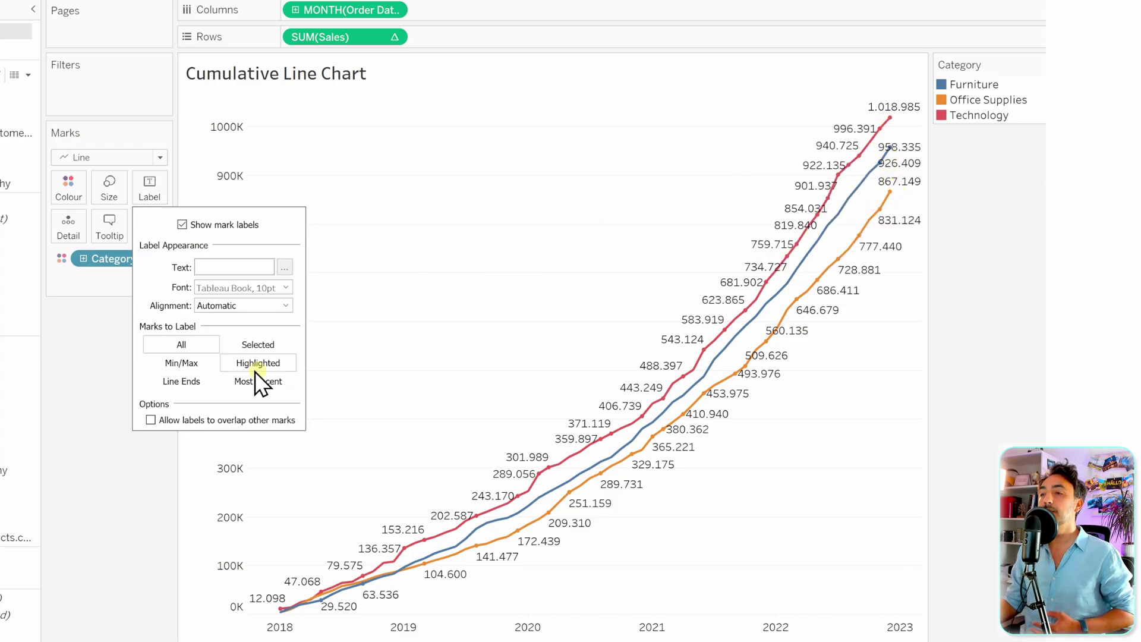
left_click(194, 383)
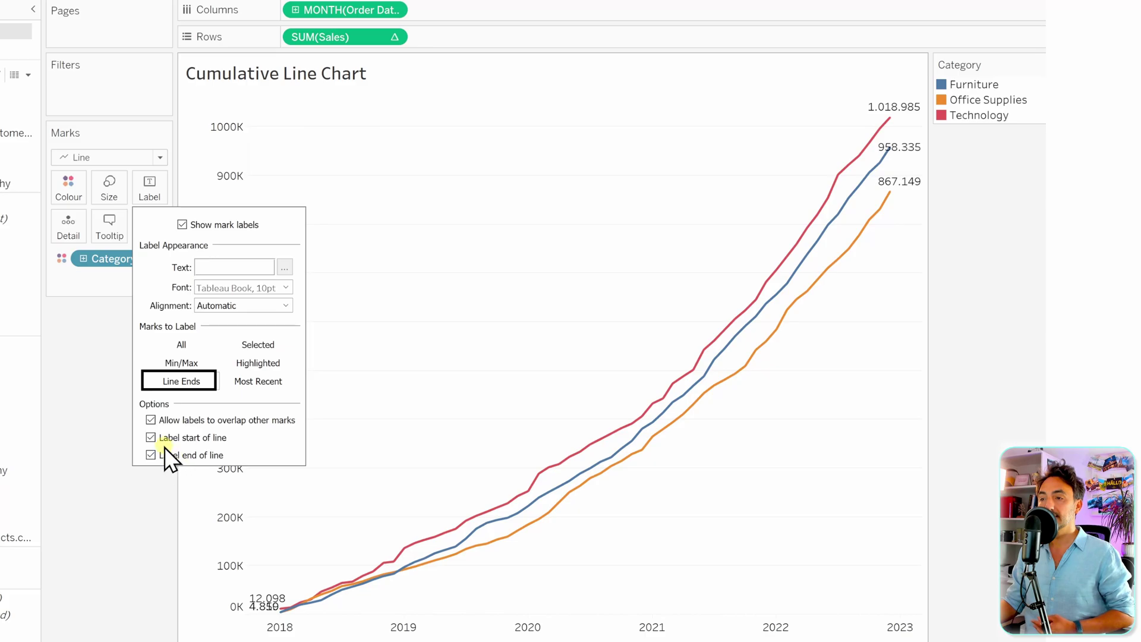
left_click(150, 437)
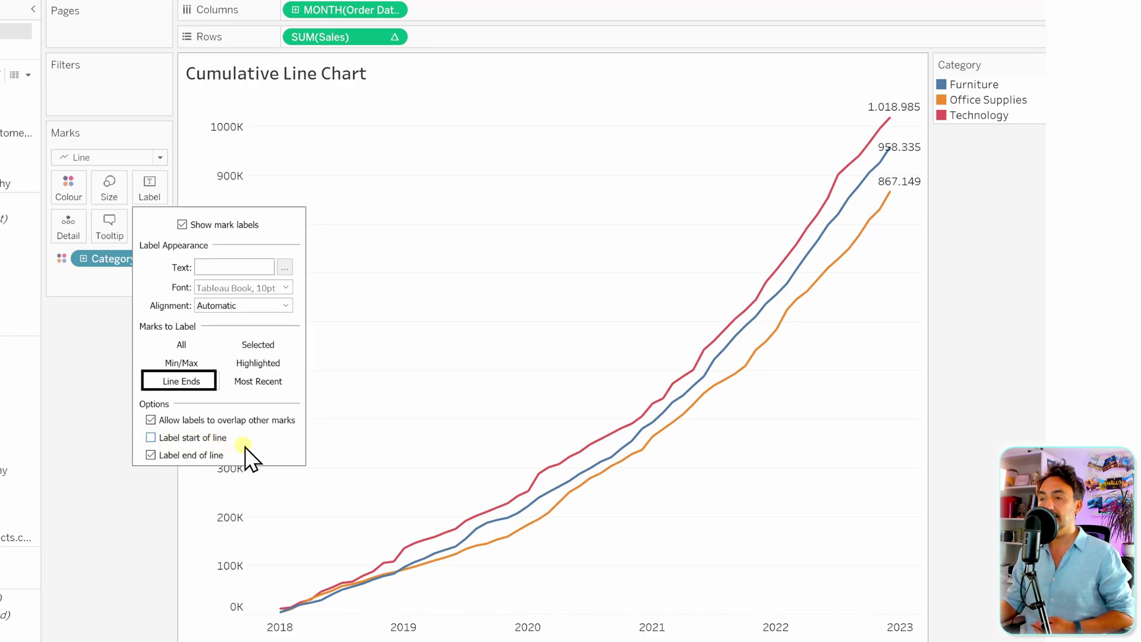
left_click(452, 411)
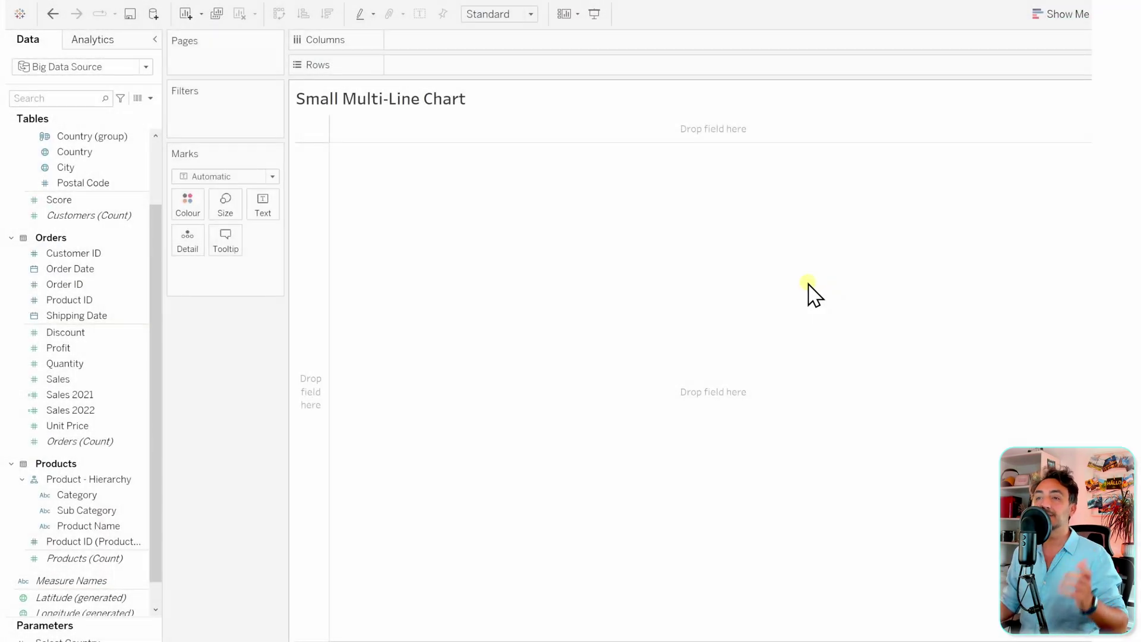
Put YEAR(Order Date) and Country on Columns, and SUM(Sales) and Category on Rows.
left_click(93, 270)
left_click_drag(93, 276, 450, 56)
mouse_move(108, 383)
left_mouse_down()
mouse_move(237, 356)
mouse_move(466, 73)
left_mouse_up()
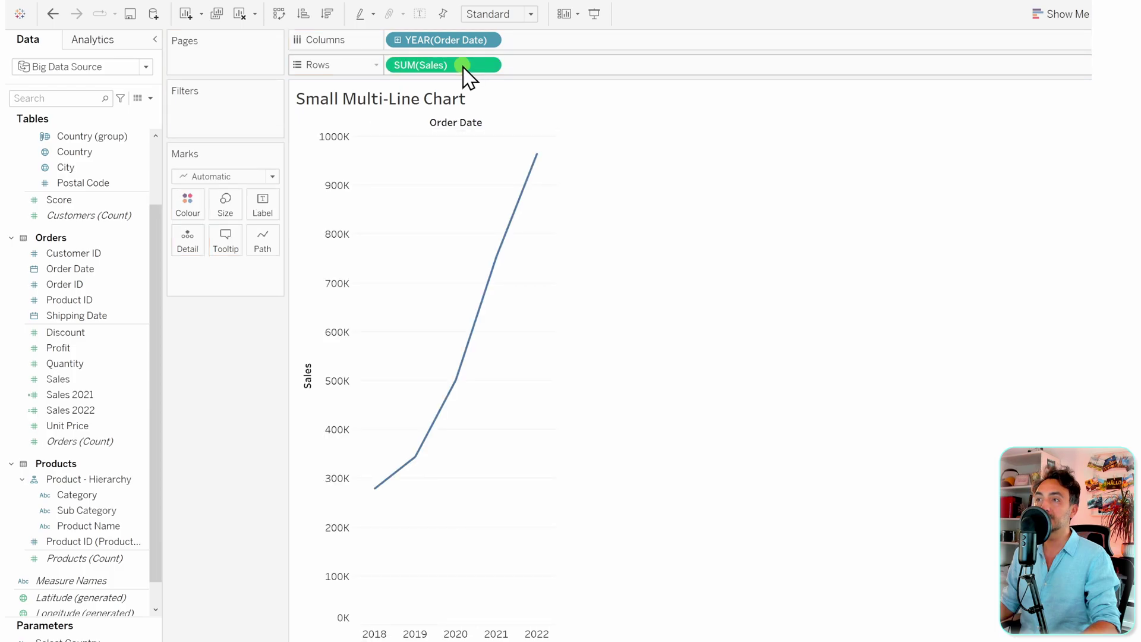
left_click_drag(83, 498, 398, 69)
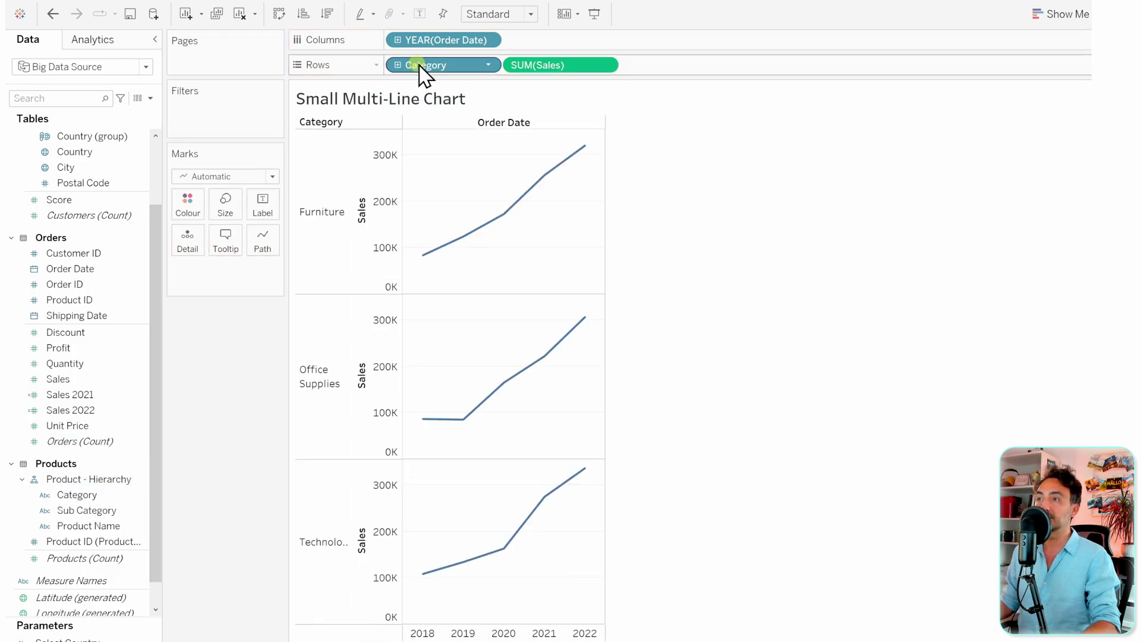
mouse_move(479, 234)
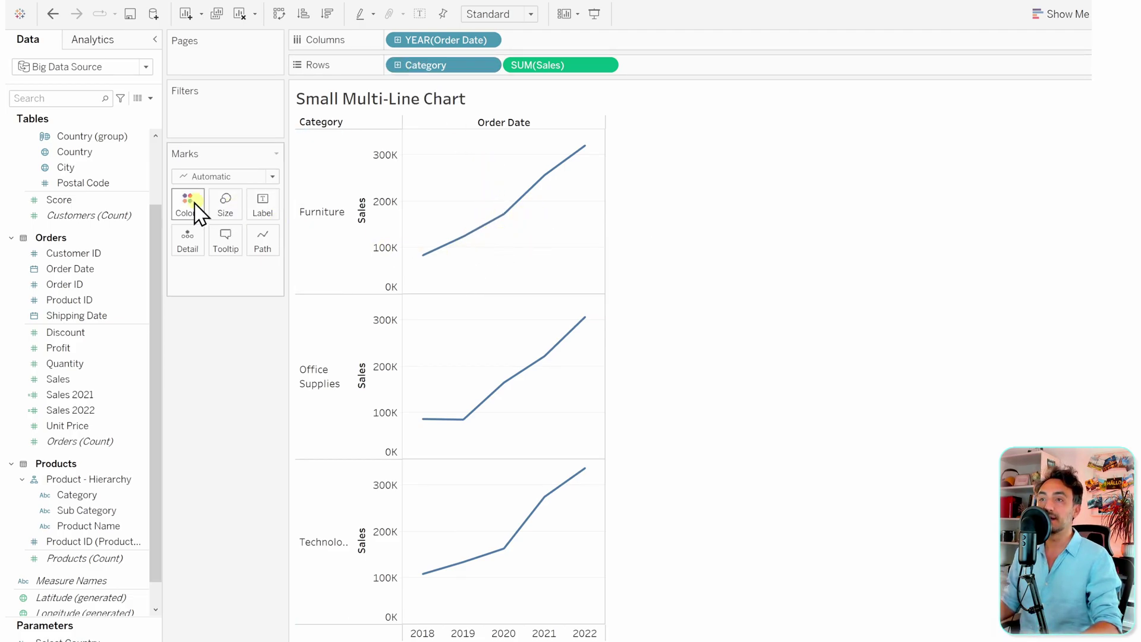
left_click(83, 153)
left_click_drag(77, 153, 550, 40)
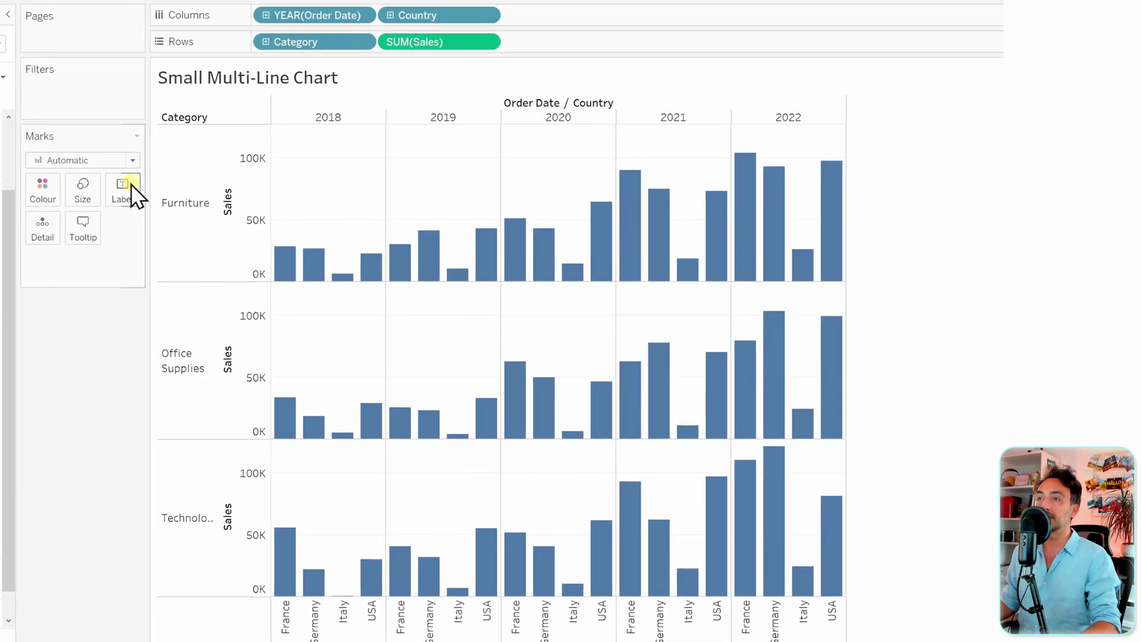
Switch marks to Line, make Order Date a continuous Month, and colour by Country.
left_click(101, 163)
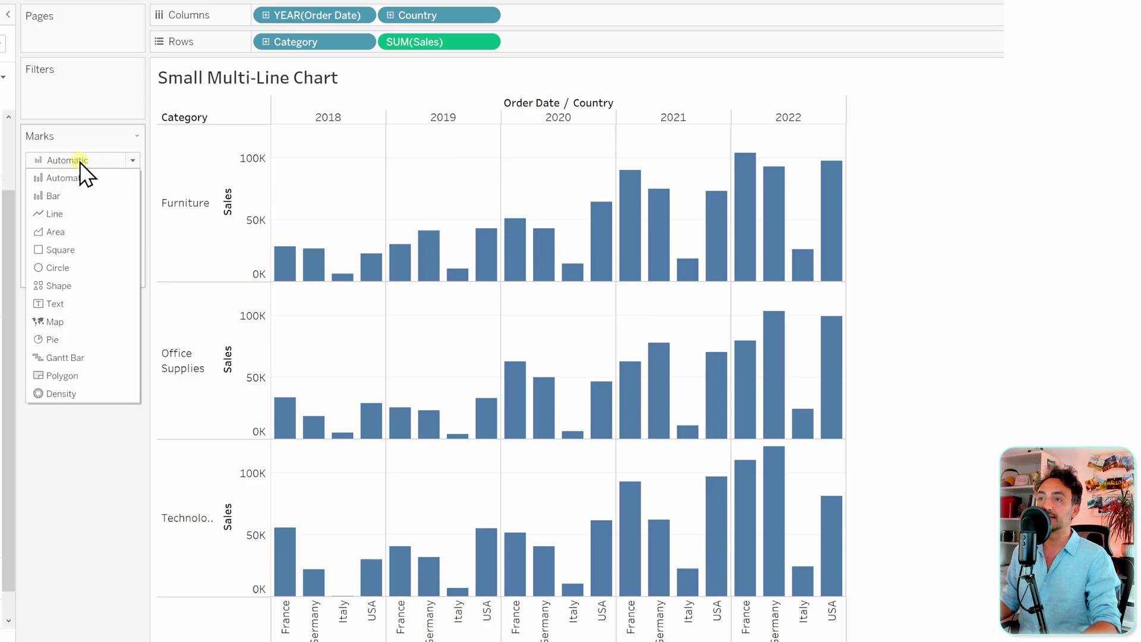
left_click(81, 214)
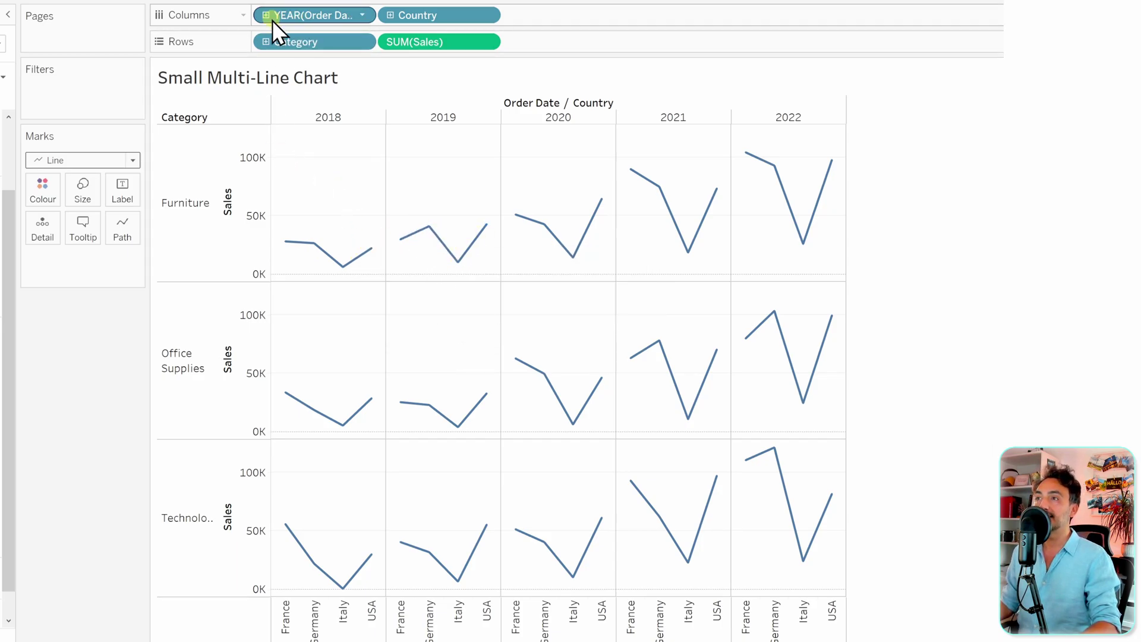
right_click(301, 15)
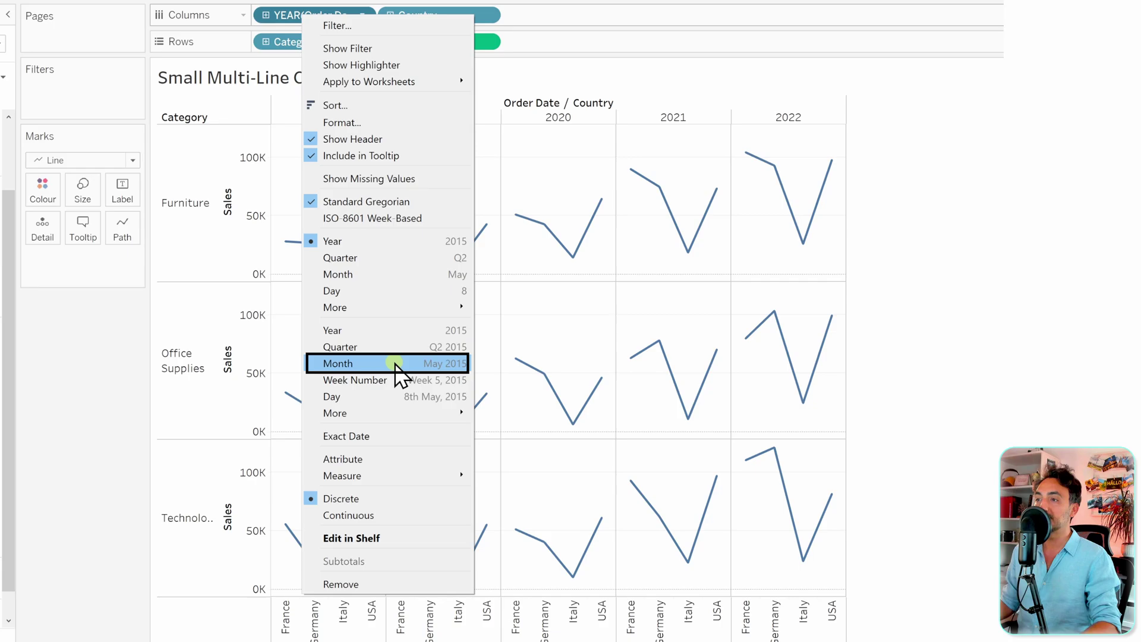
left_click(396, 364)
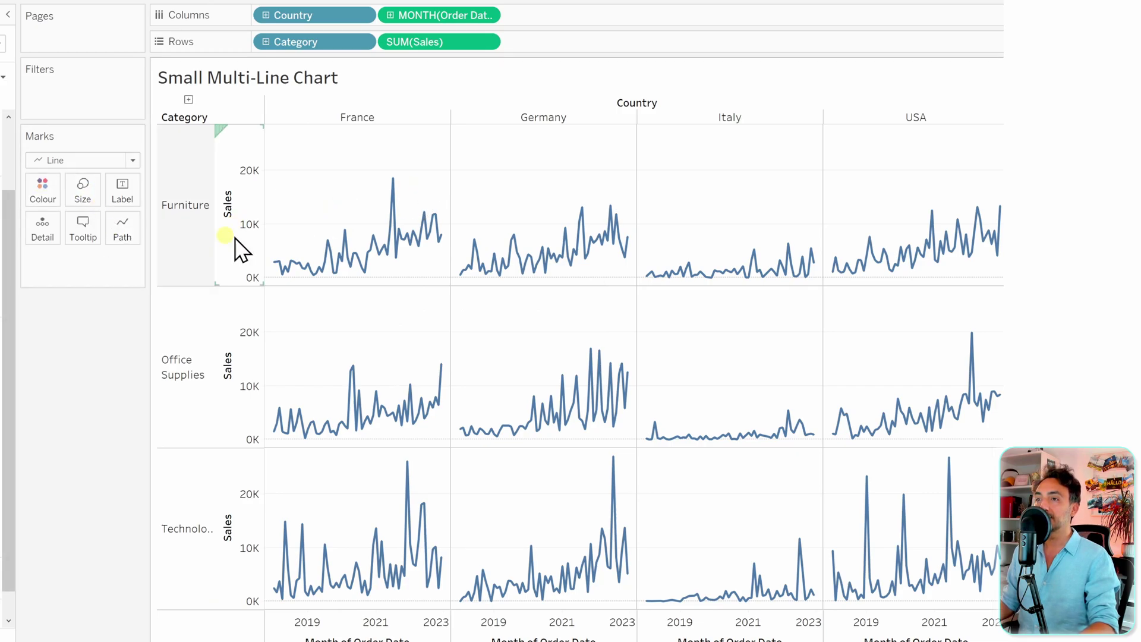
left_click_drag(301, 16, 47, 199)
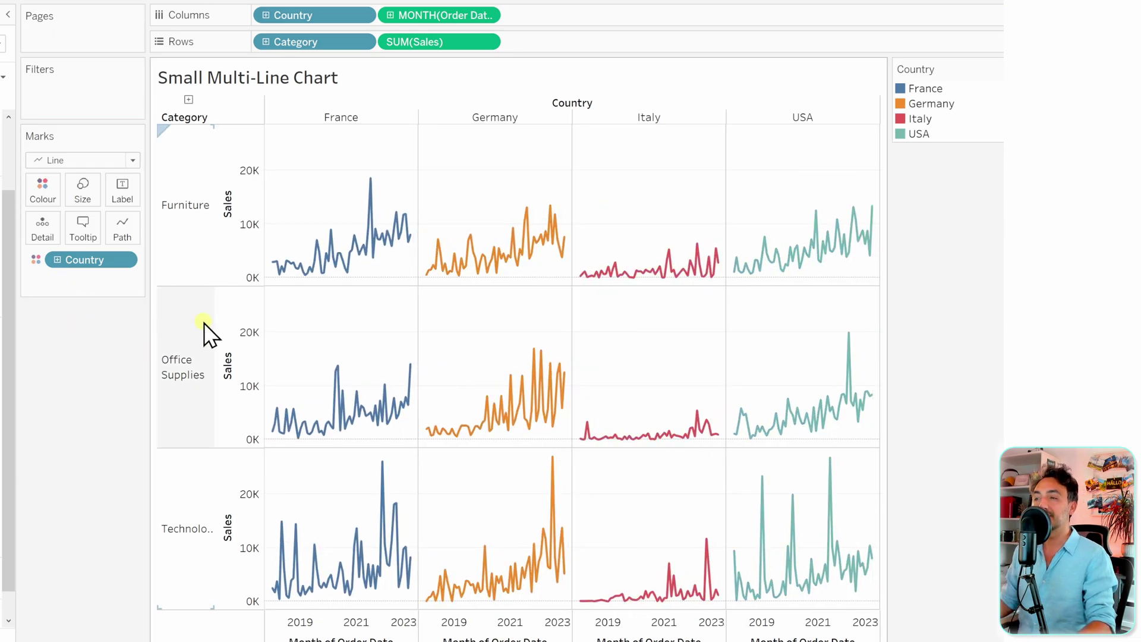
Set Rows Grid Lines to None in the view's Format Lines settings.
right_click(351, 323)
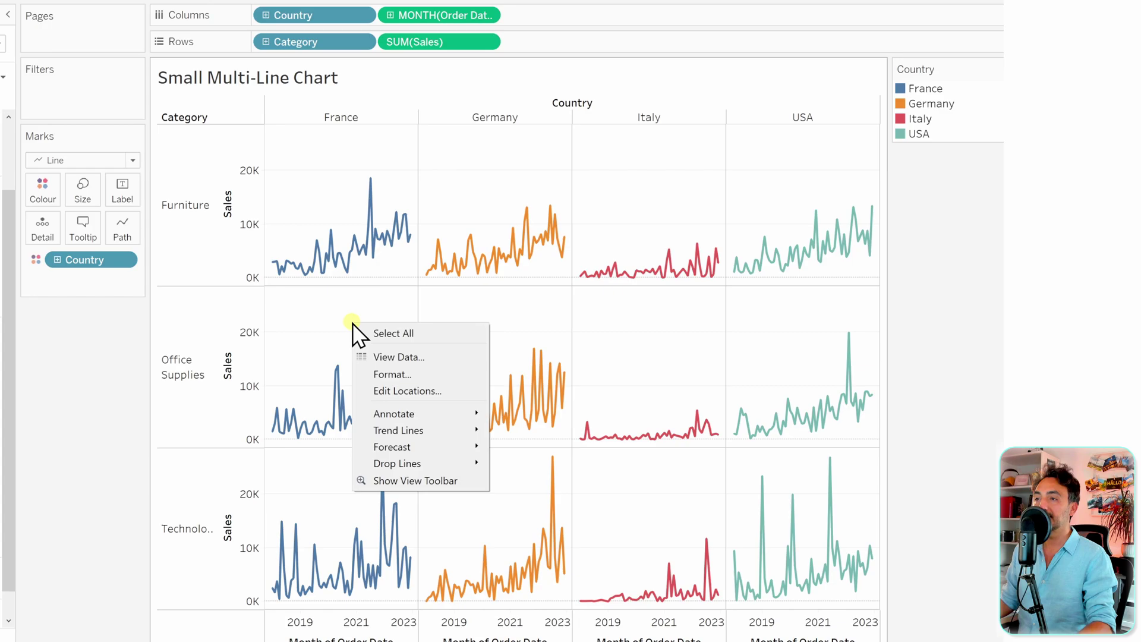
left_click(415, 372)
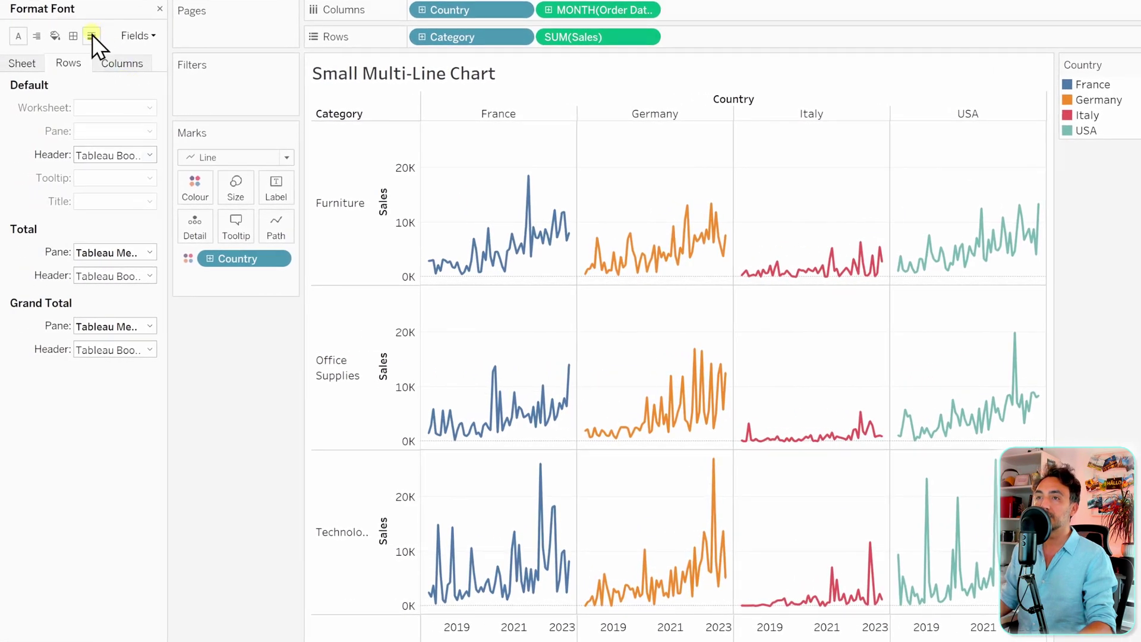
left_click(91, 37)
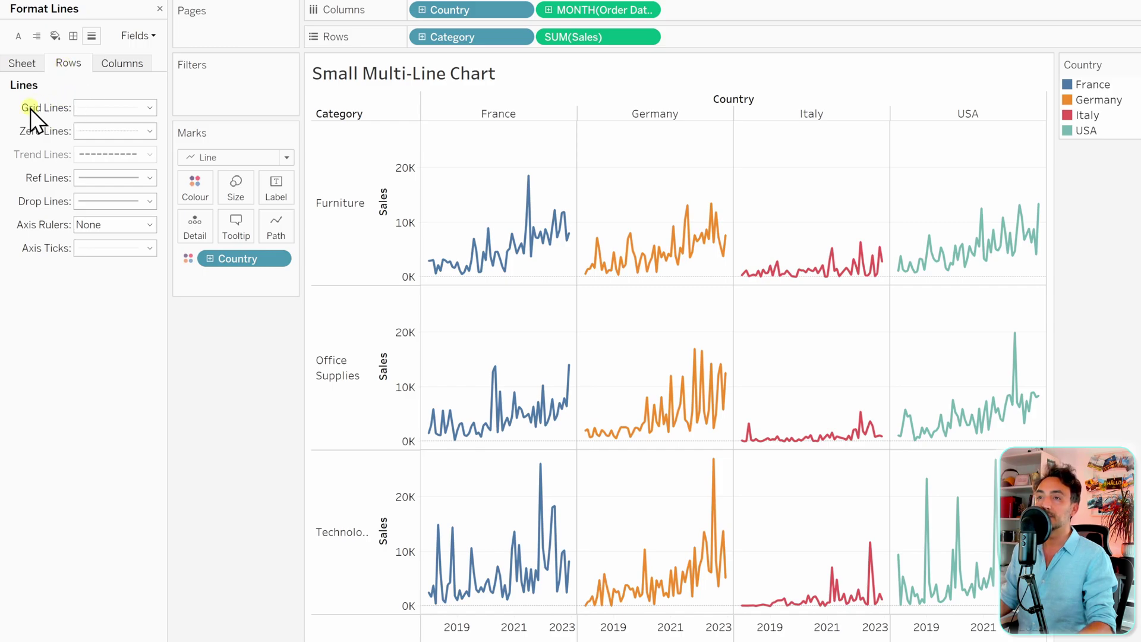
left_click(110, 108)
left_click(129, 126)
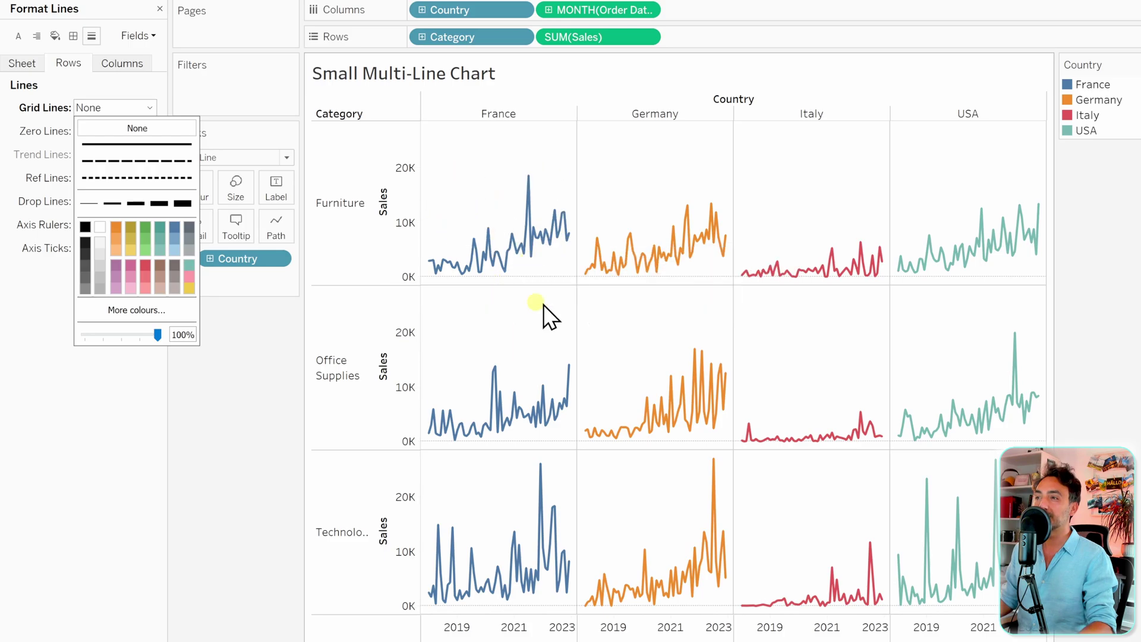
left_click(504, 350)
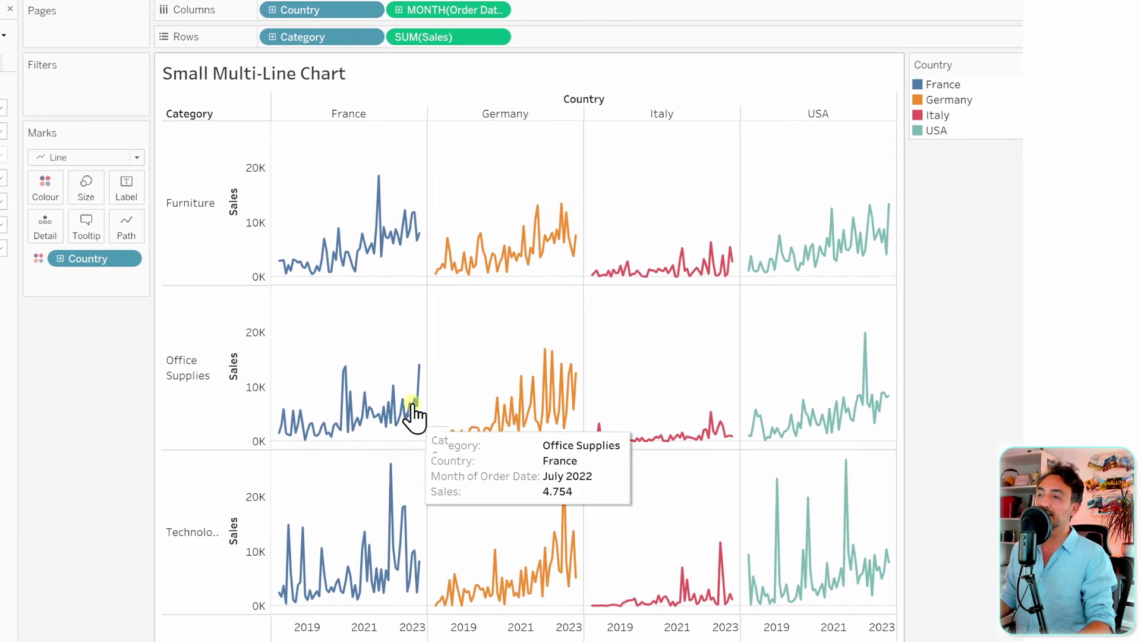
mouse_move(419, 365)
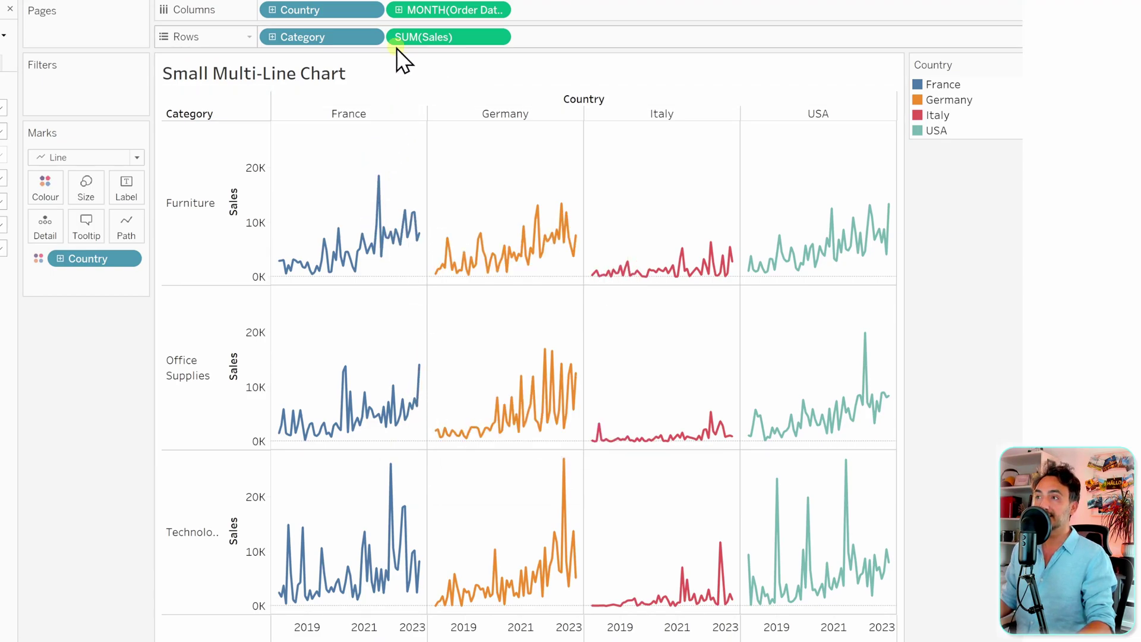
Label SUM(Sales) at the Min/Max of MONTH(Order Date), showing maximum values only.
left_click_drag(429, 40, 127, 190)
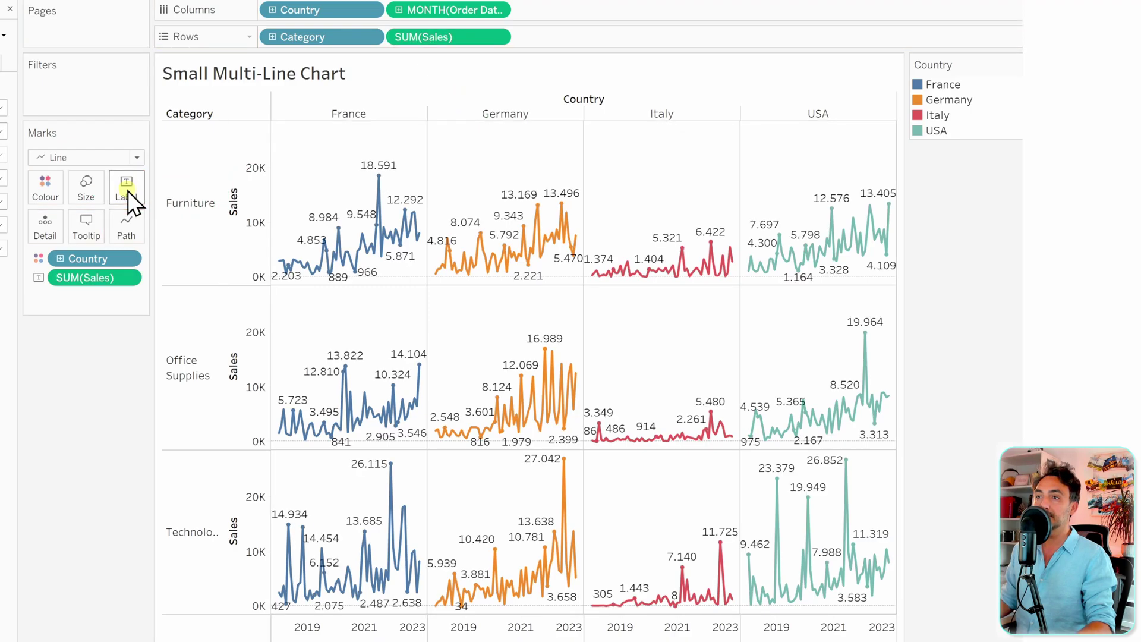
left_click(128, 197)
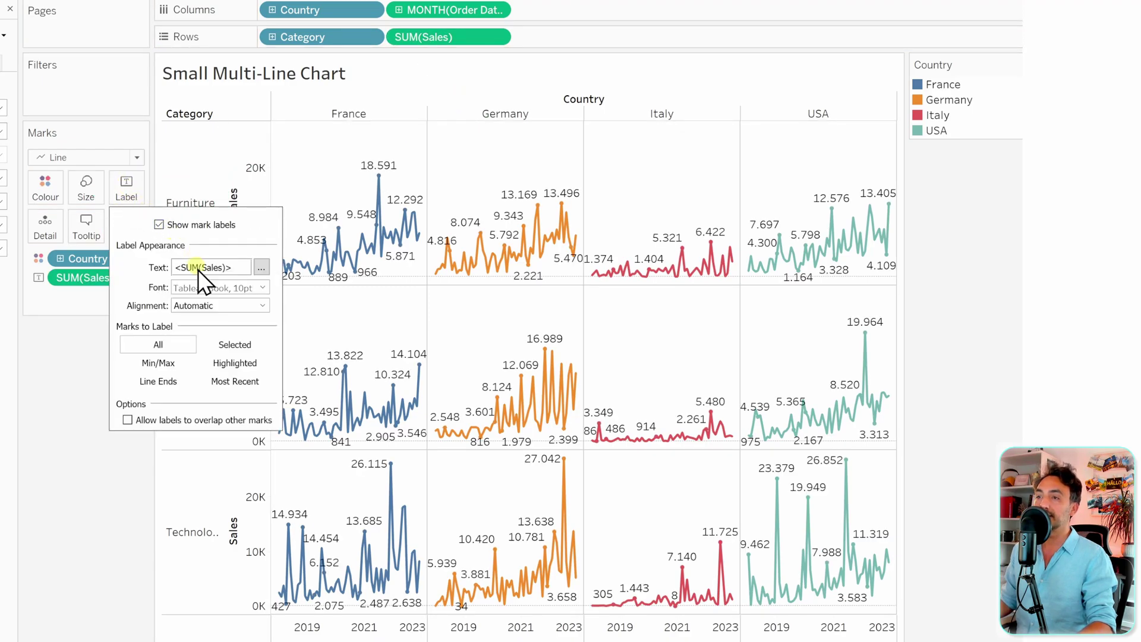
left_click(169, 369)
left_click(180, 474)
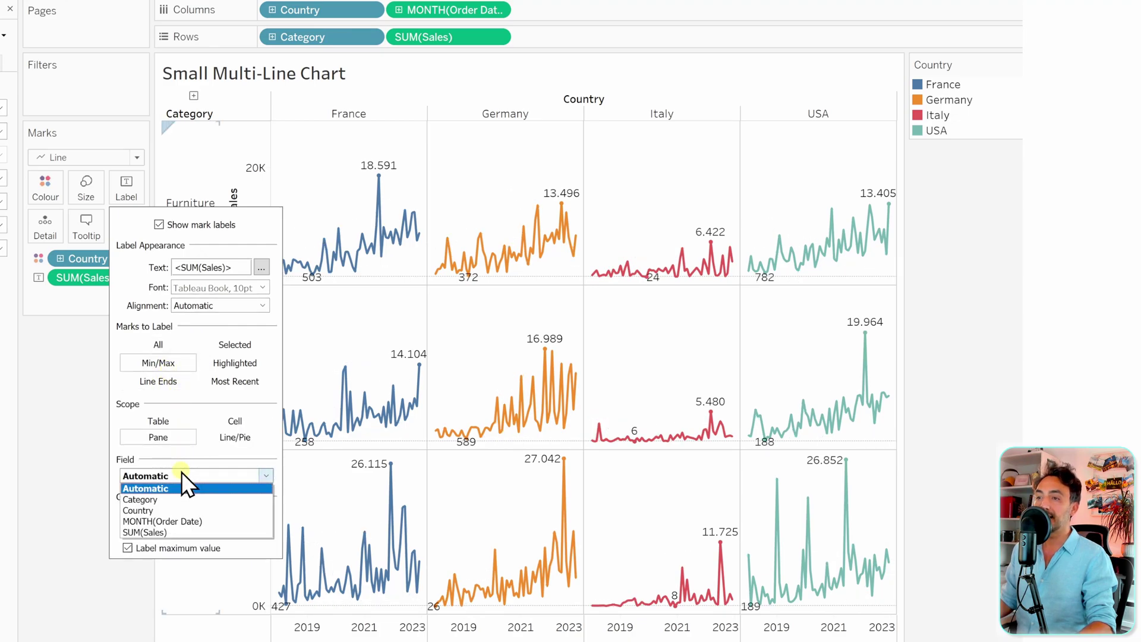
left_click(176, 520)
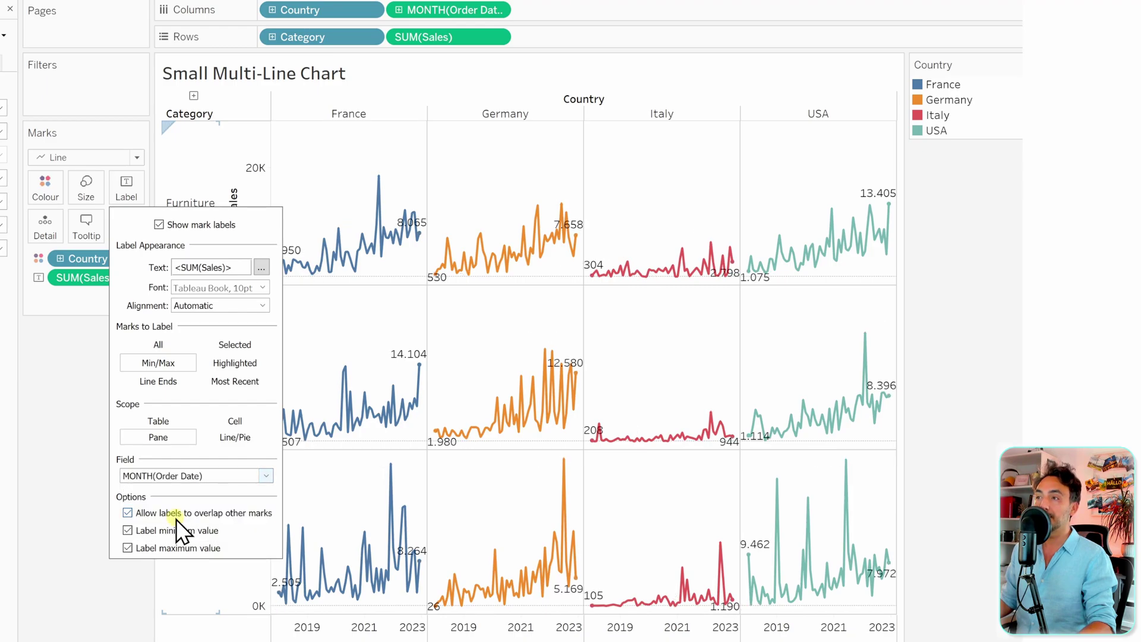
left_click(127, 530)
left_click(81, 490)
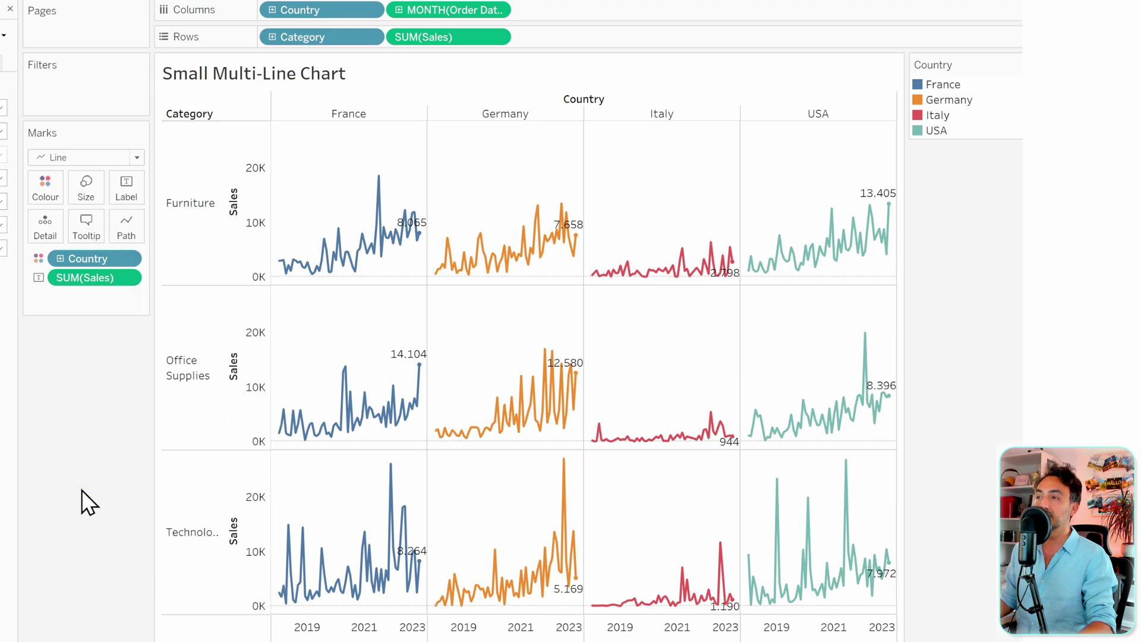